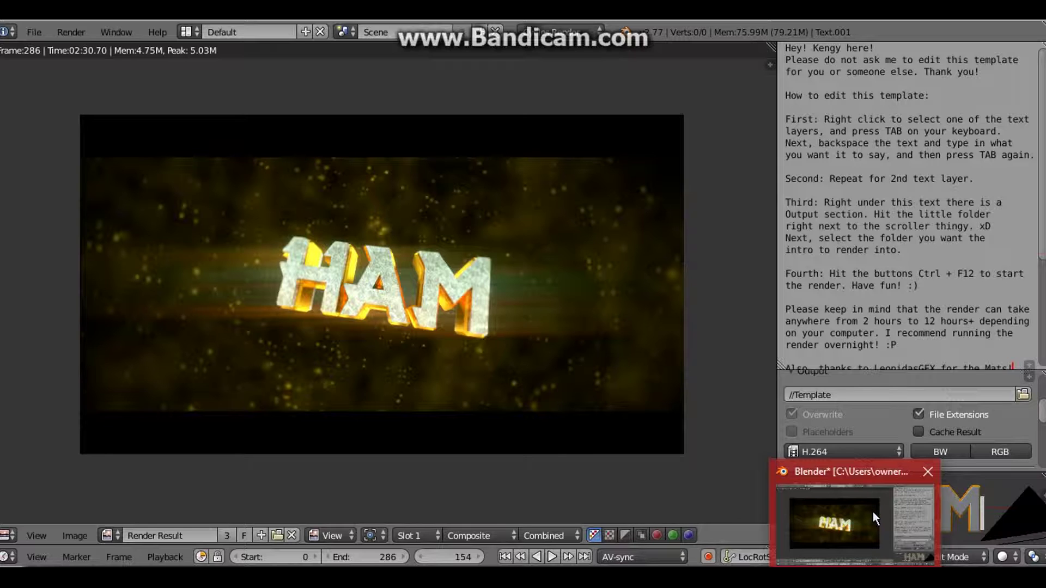
# Minimize the Blender HAM intro window to reveal the YouTube 'intro templates for blender' results.
pyautogui.click(857, 483)
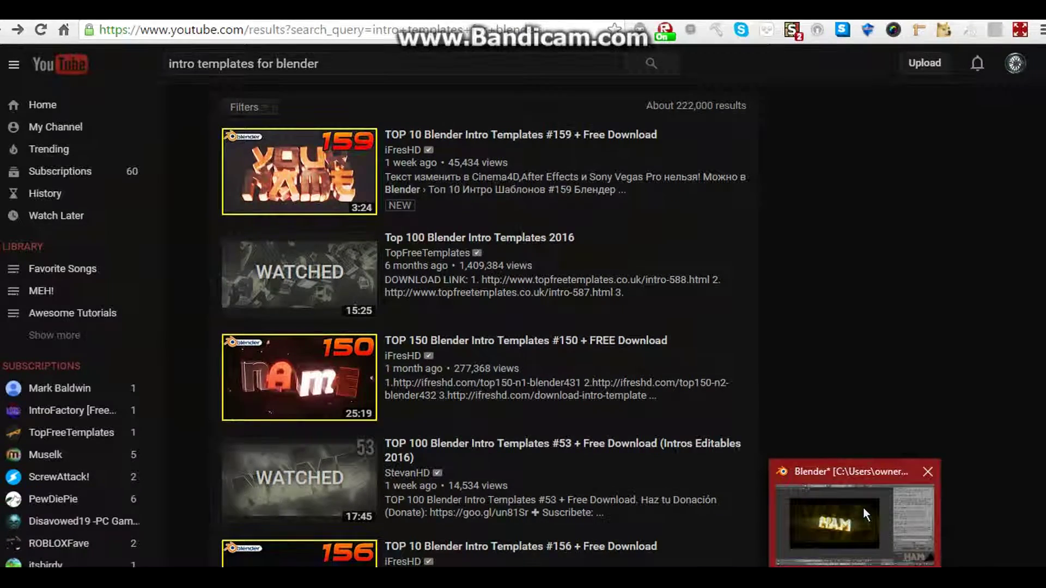
pyautogui.click(864, 511)
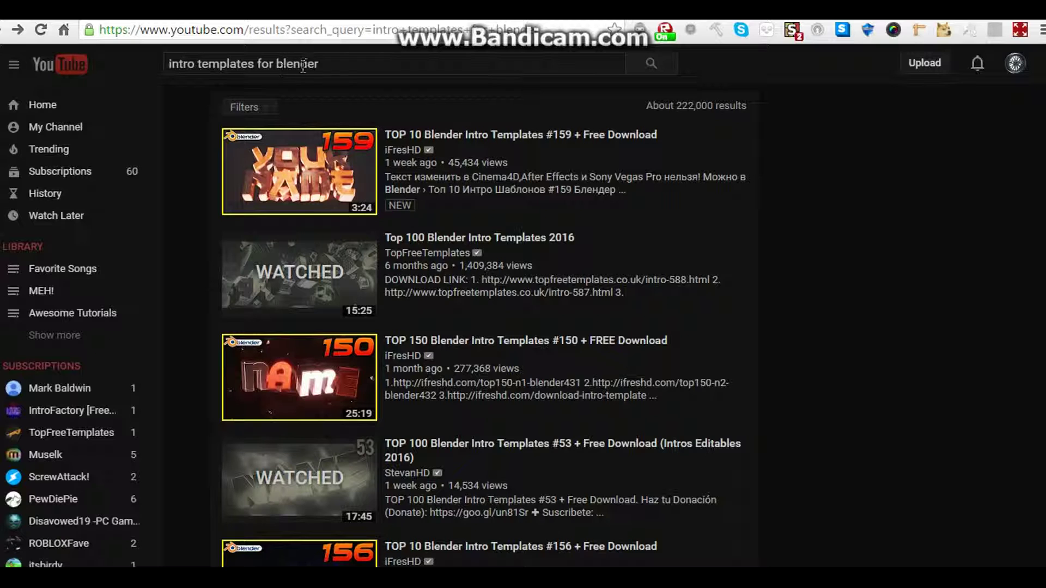
pyautogui.scroll(-2, 362, 438)
pyautogui.scroll(-5, 365, 430)
pyautogui.scroll(-3, 365, 431)
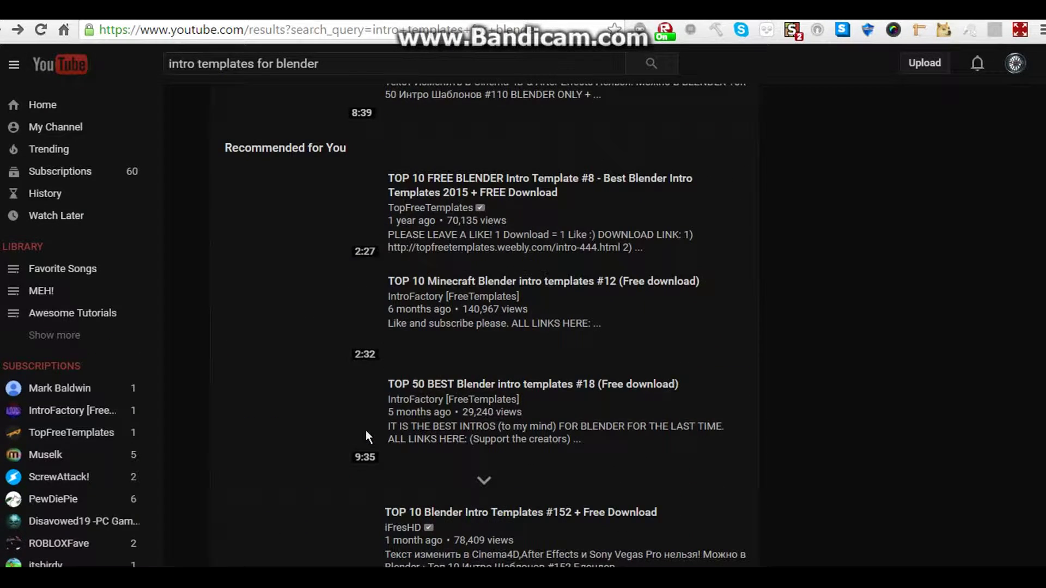
pyautogui.scroll(4, 365, 430)
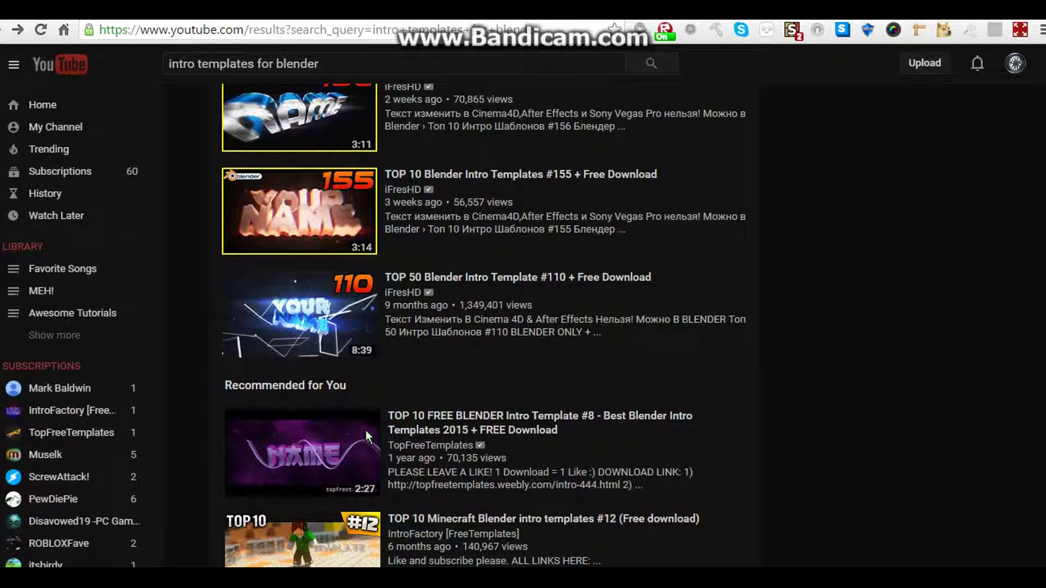
pyautogui.scroll(1, 365, 430)
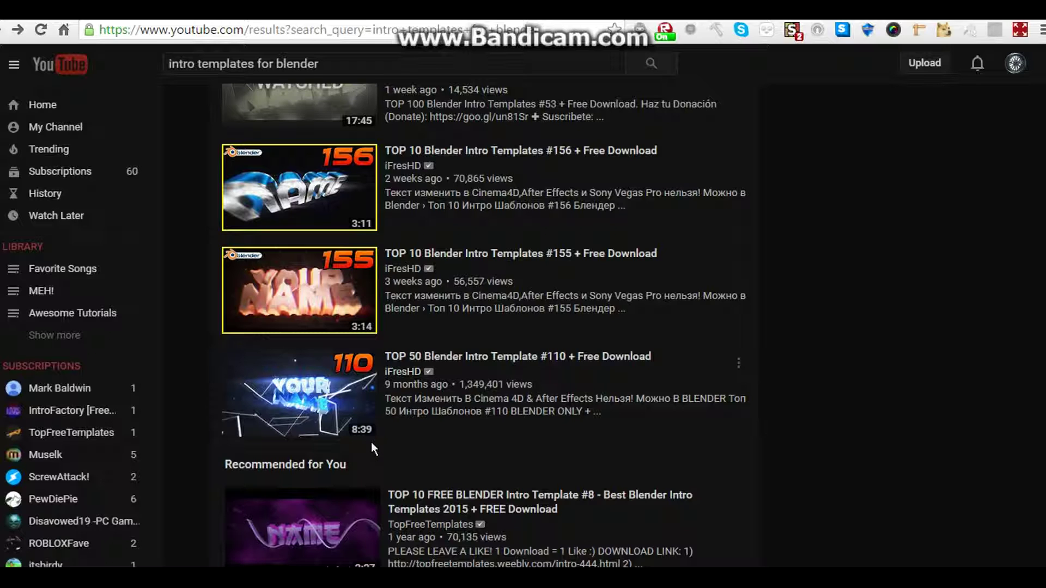
pyautogui.scroll(3, 371, 442)
pyautogui.scroll(1, 371, 442)
pyautogui.scroll(-4, 371, 443)
pyautogui.scroll(3, 371, 442)
pyautogui.scroll(1, 385, 386)
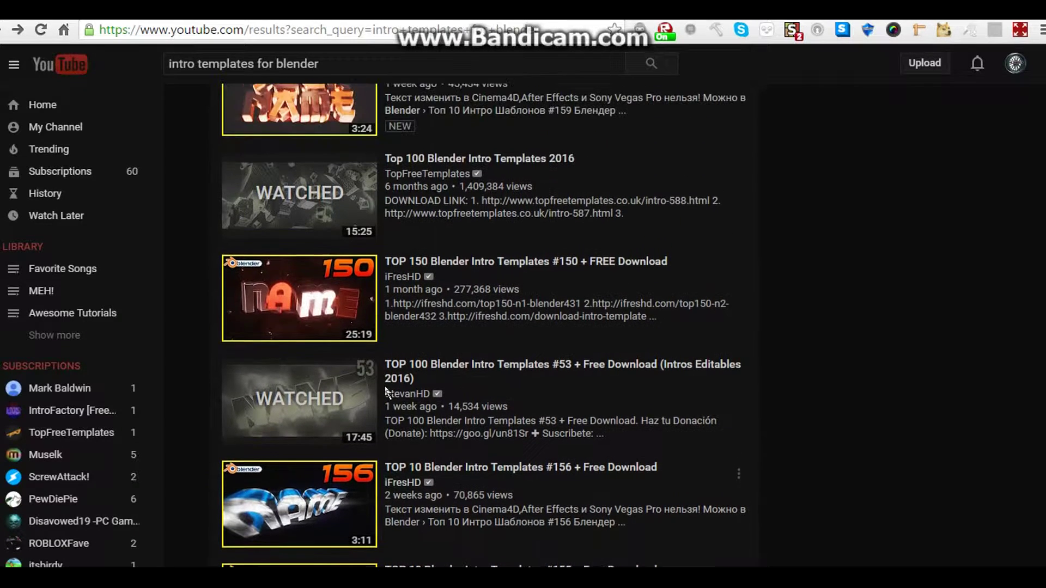
pyautogui.scroll(1, 386, 390)
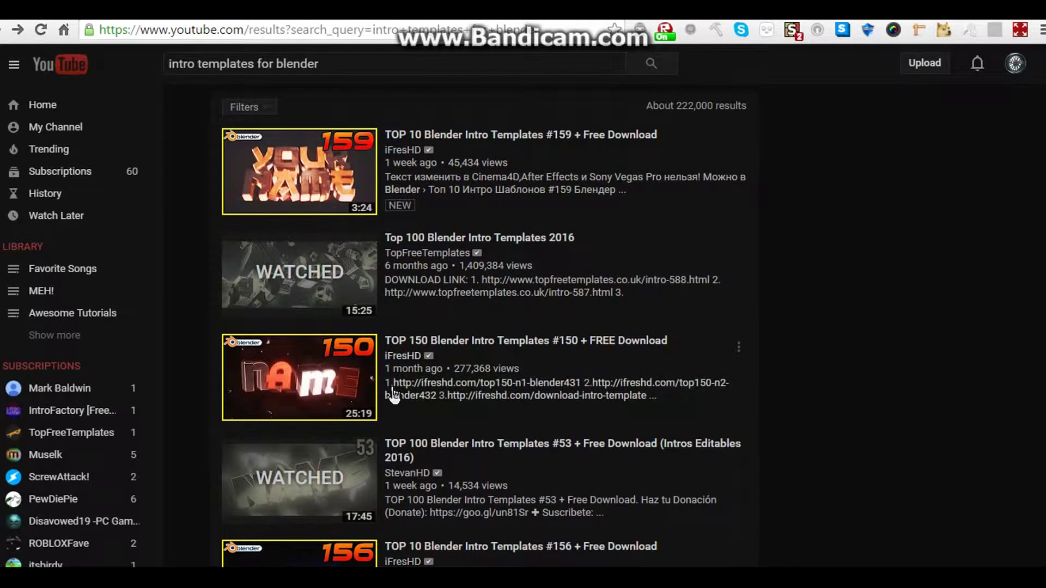
pyautogui.click(330, 158)
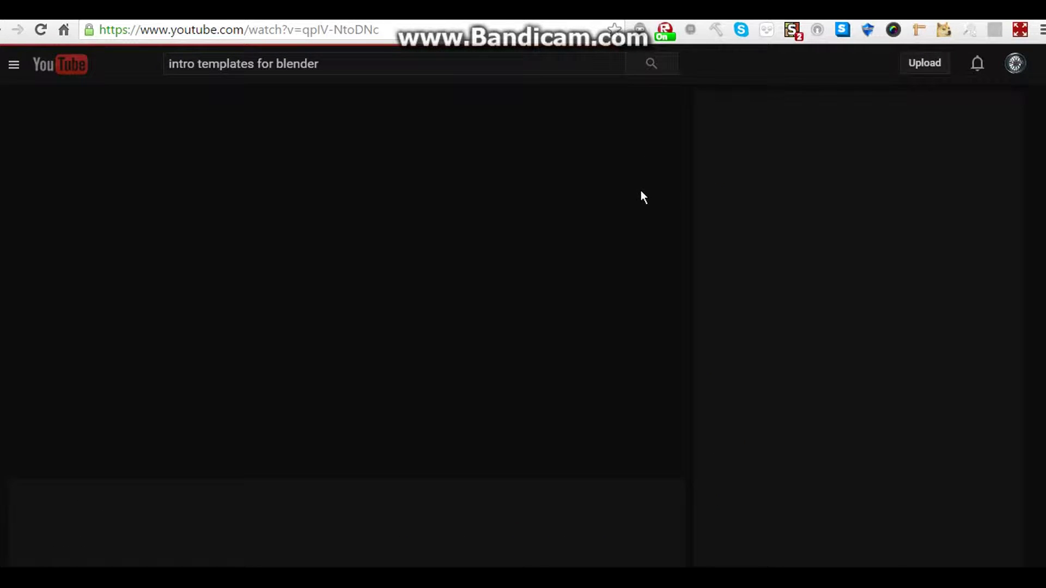
# Pause the #159 video and expand its description down to the numbered template download links.
pyautogui.scroll(-1, 454, 357)
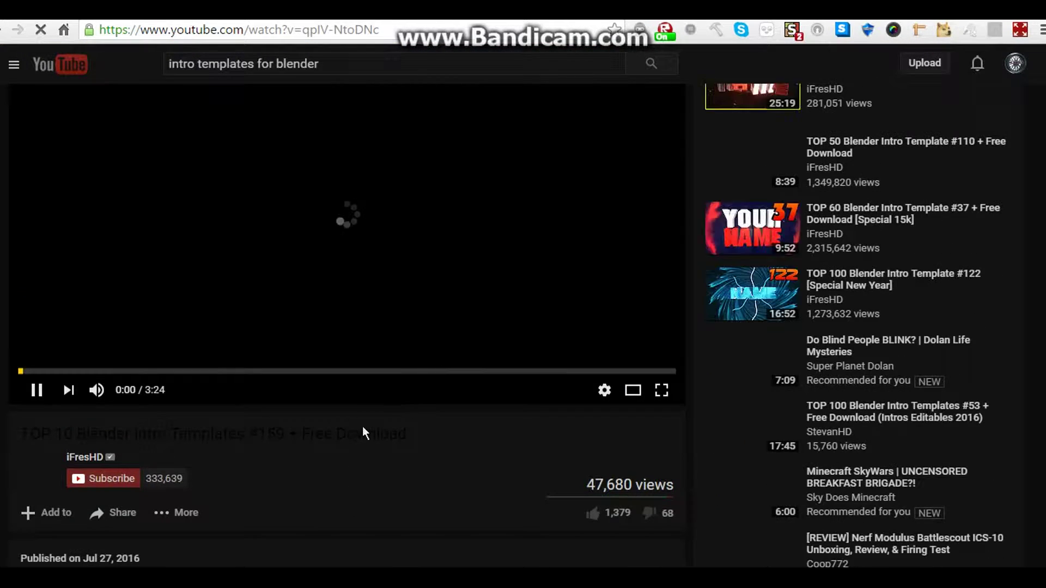
pyautogui.scroll(-2, 355, 485)
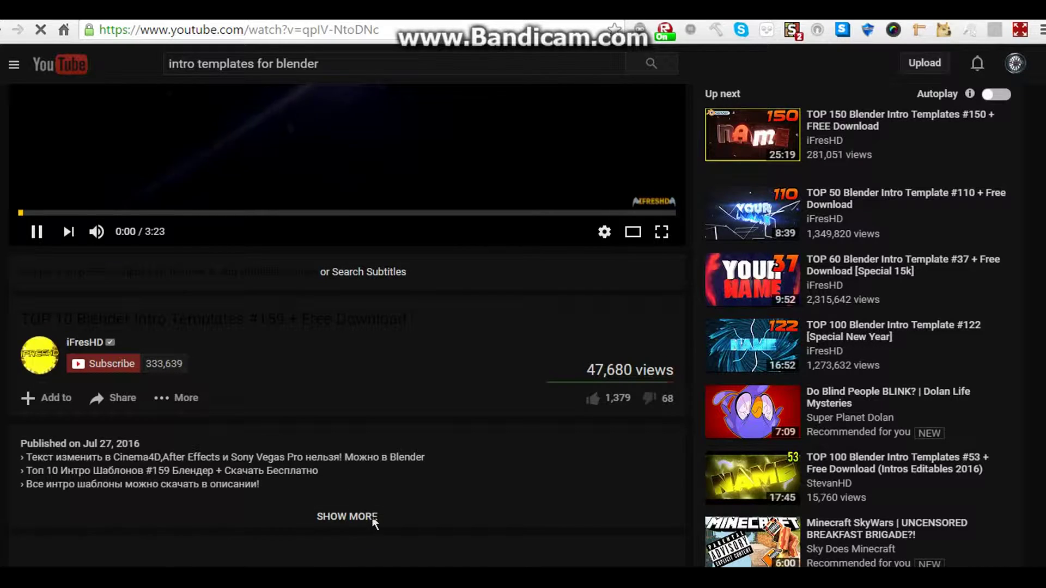
pyautogui.click(364, 173)
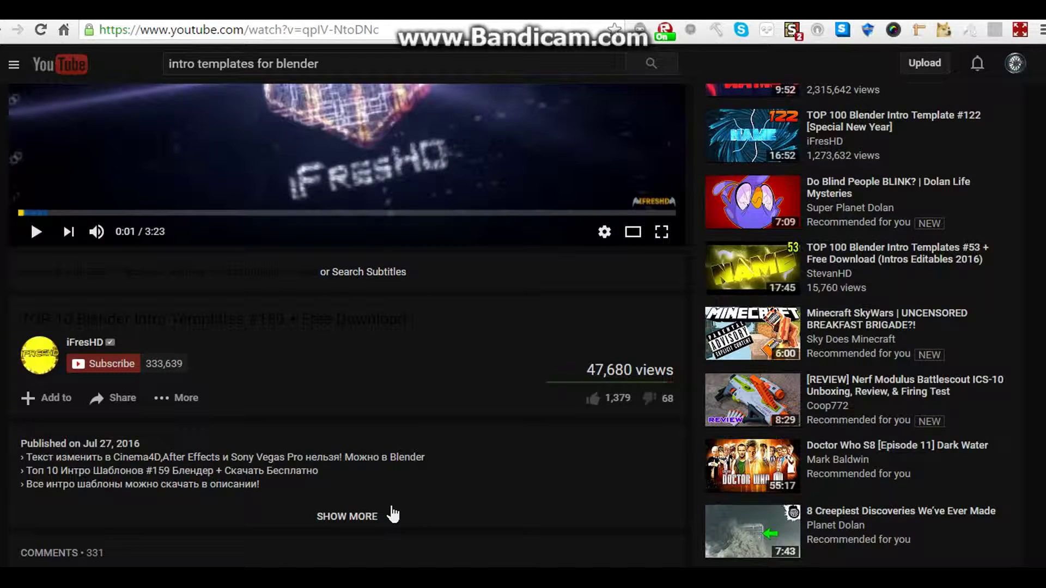
pyautogui.click(334, 524)
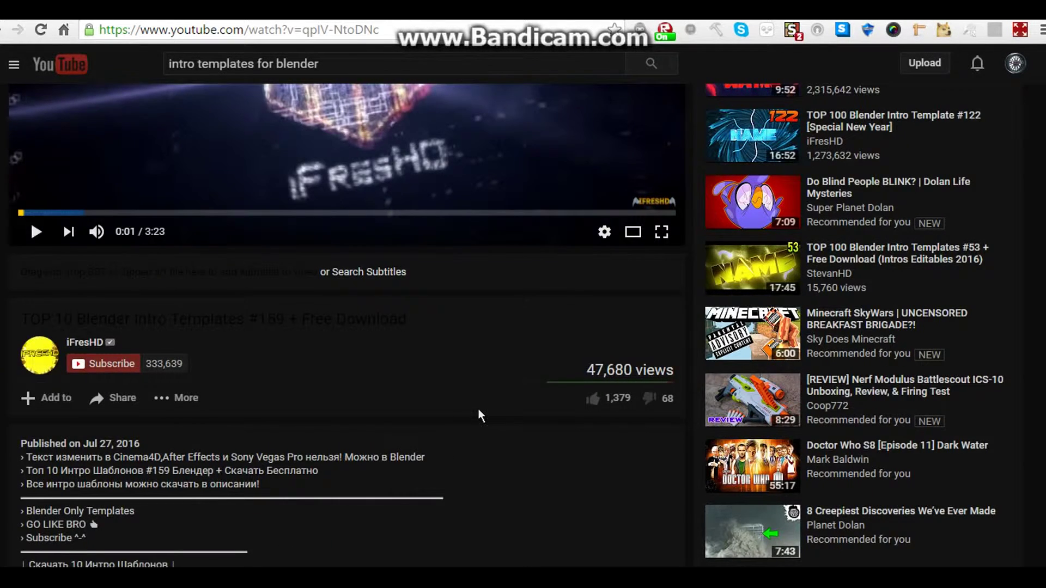
pyautogui.scroll(-3, 479, 410)
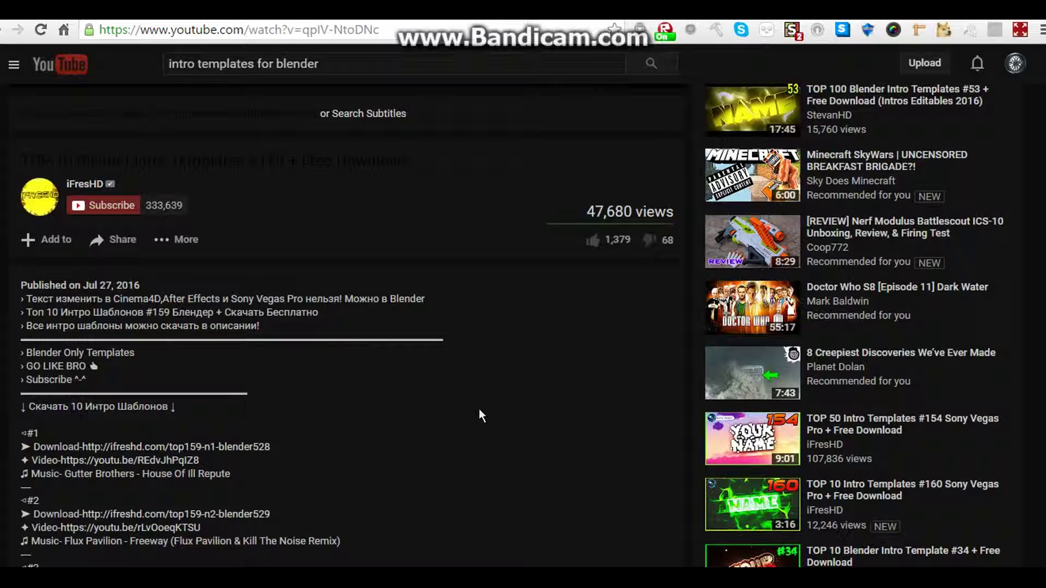
pyautogui.scroll(-2, 480, 415)
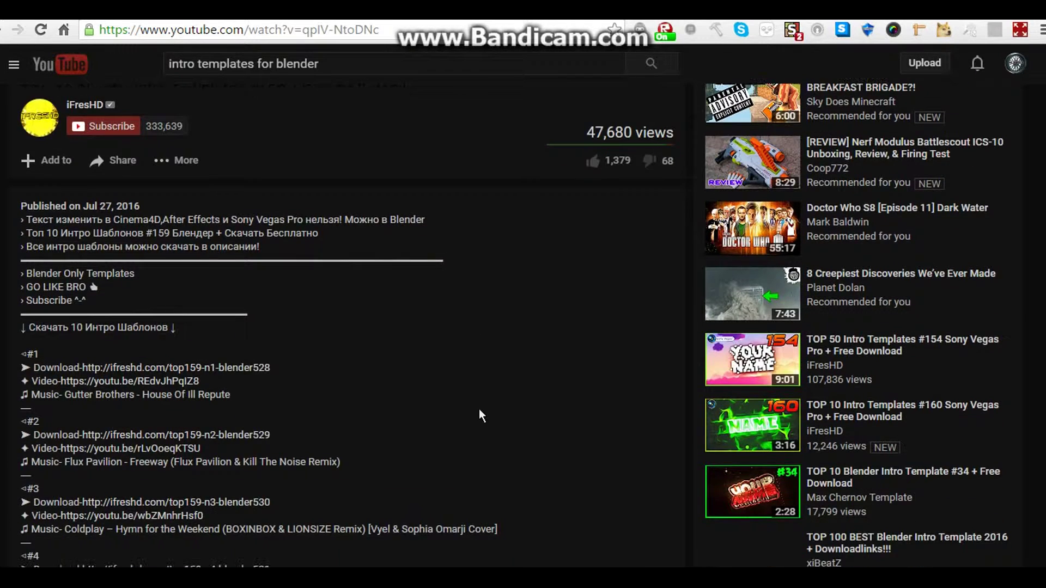
pyautogui.scroll(-4, 236, 380)
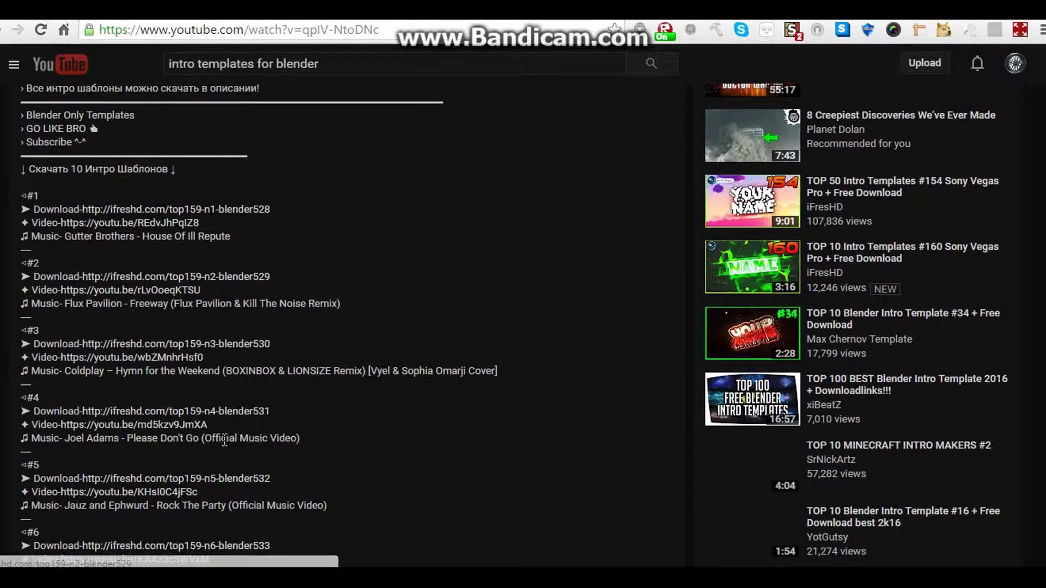
pyautogui.scroll(-2, 225, 435)
pyautogui.scroll(-2, 225, 430)
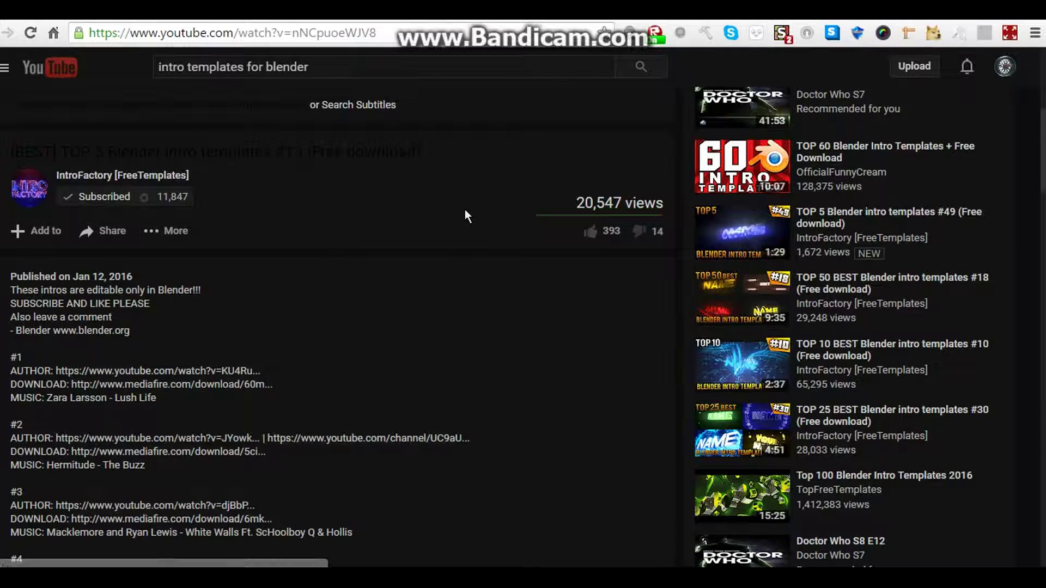
# Scroll the IntroFactory description to find and follow the #1 MediaFire download link for Template11.
pyautogui.scroll(3, 464, 215)
pyautogui.scroll(3, 463, 229)
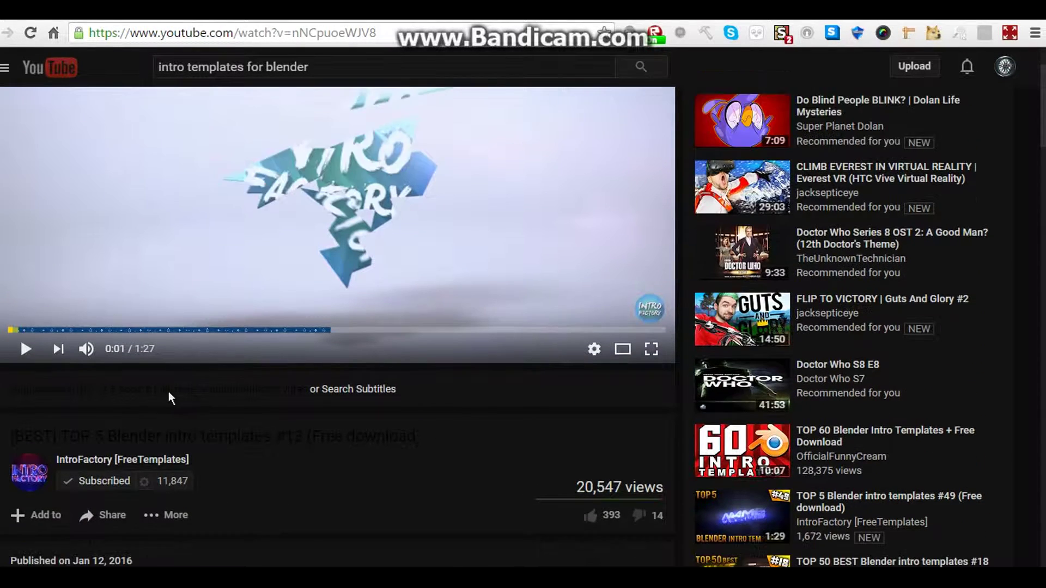
pyautogui.scroll(-3, 168, 403)
pyautogui.scroll(-6, 169, 406)
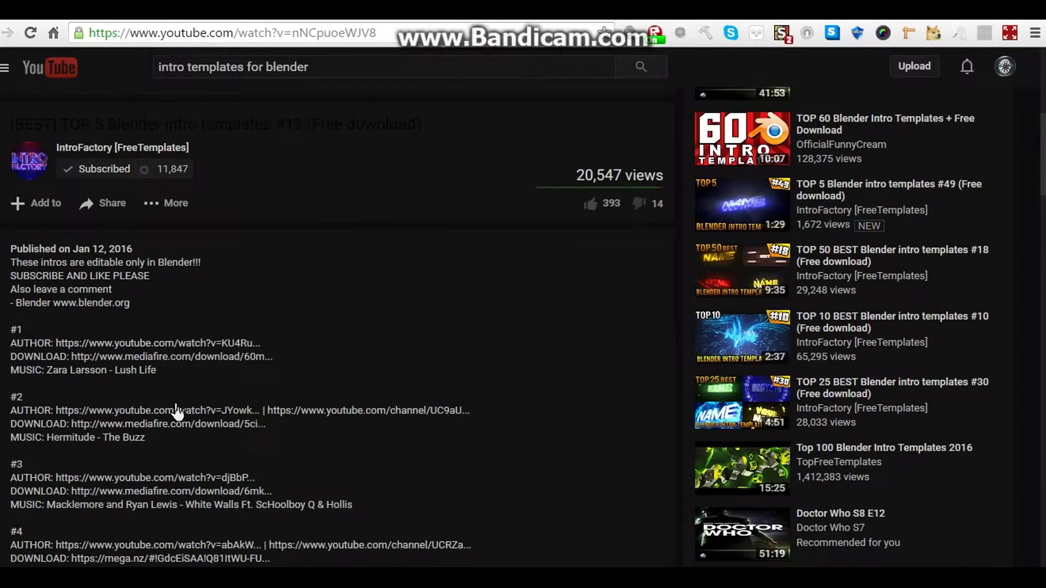
pyautogui.scroll(-3, 176, 403)
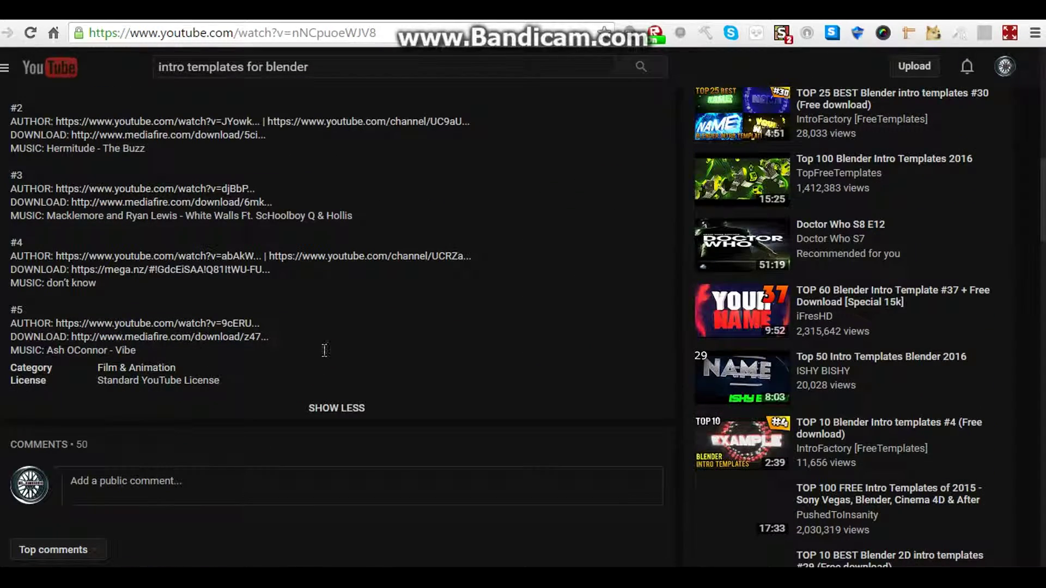
pyautogui.scroll(2, 336, 351)
pyautogui.scroll(3, 341, 348)
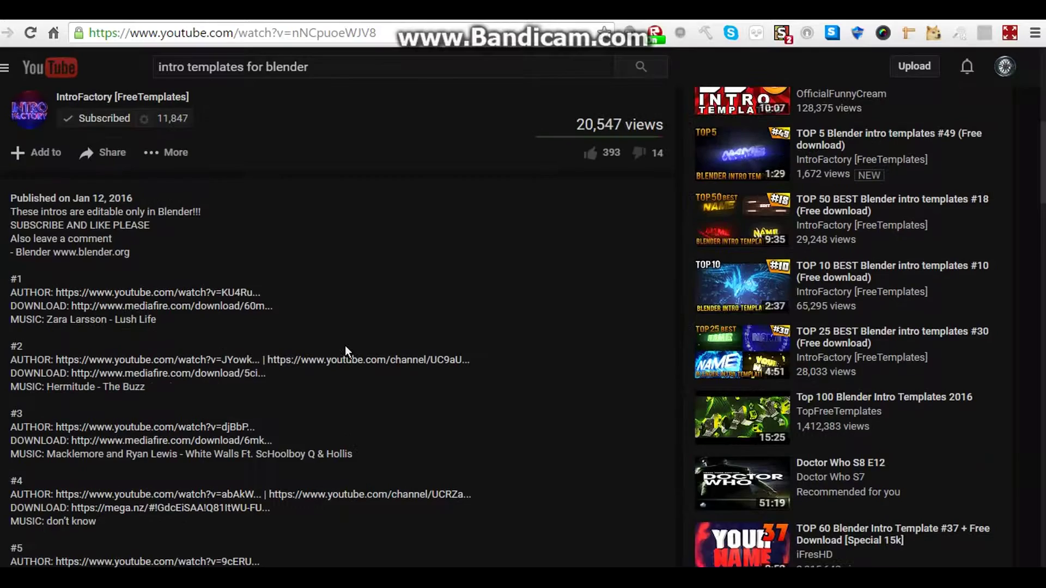
pyautogui.scroll(3, 345, 347)
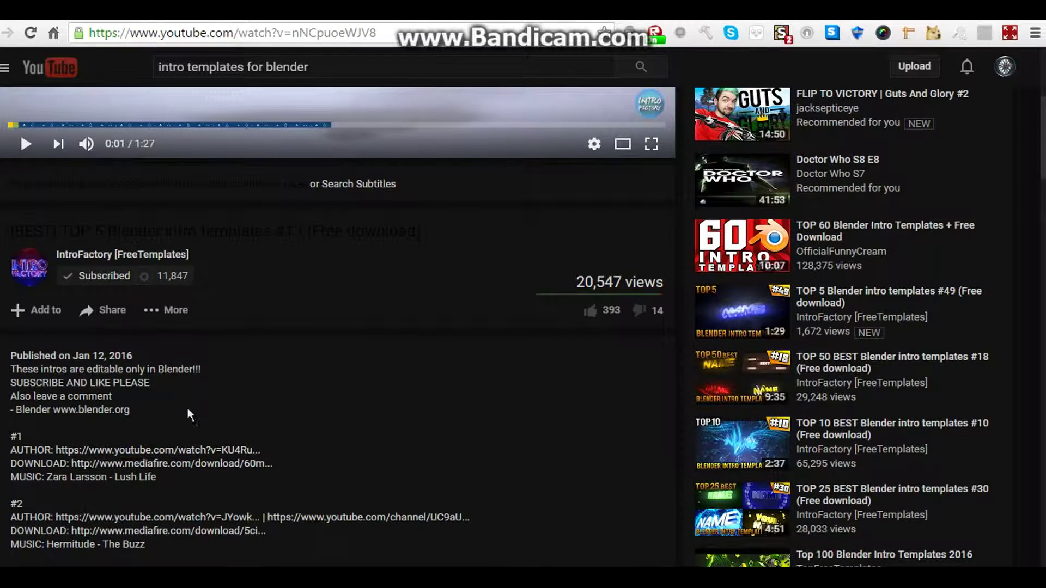
pyautogui.scroll(-3, 277, 430)
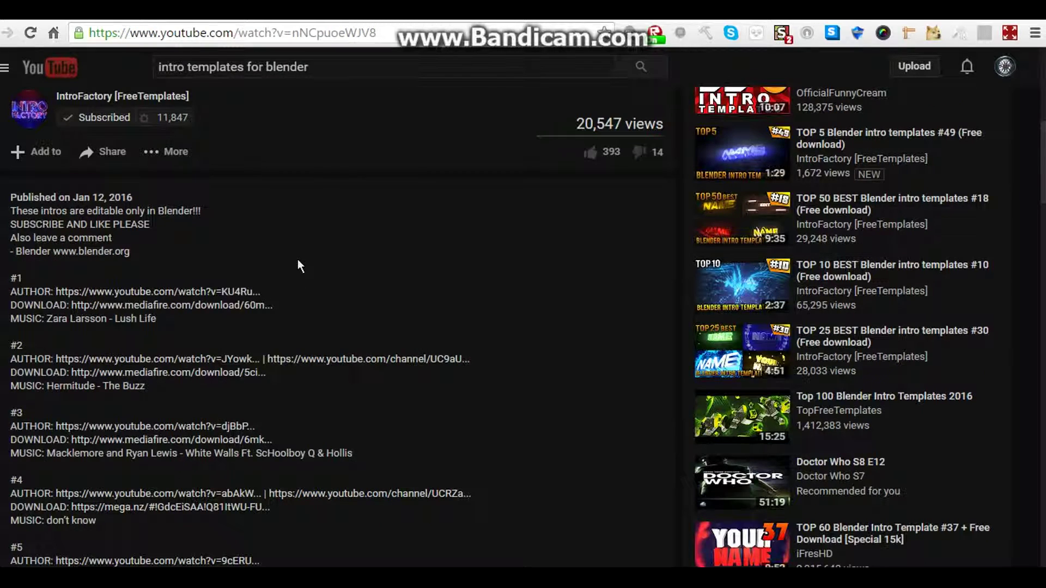
pyautogui.scroll(-3, 136, 228)
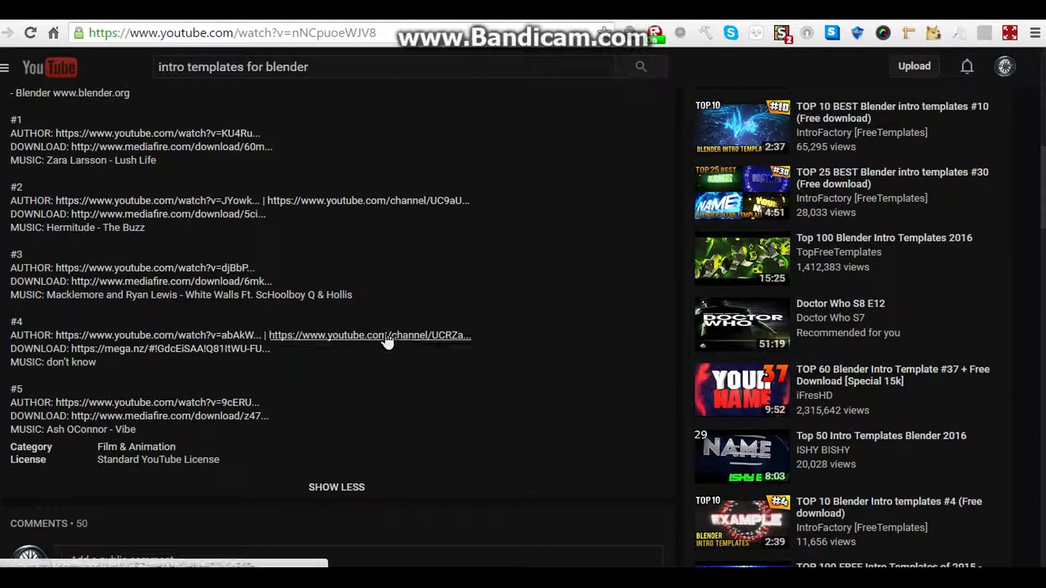
pyautogui.scroll(3, 397, 289)
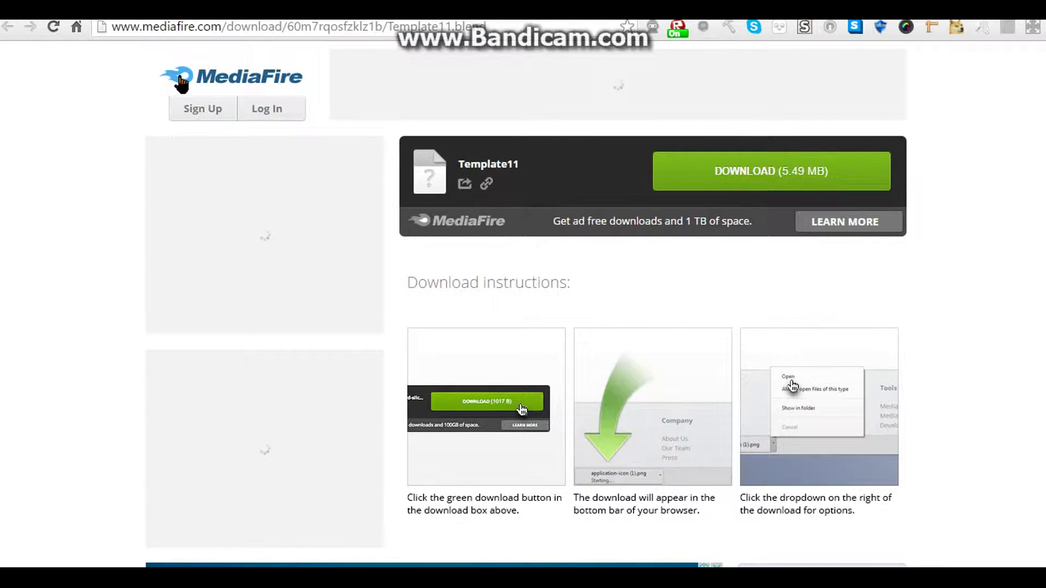
# Download Template11 from MediaFire, dismiss the ad popup, and open the finished file.
pyautogui.click(732, 181)
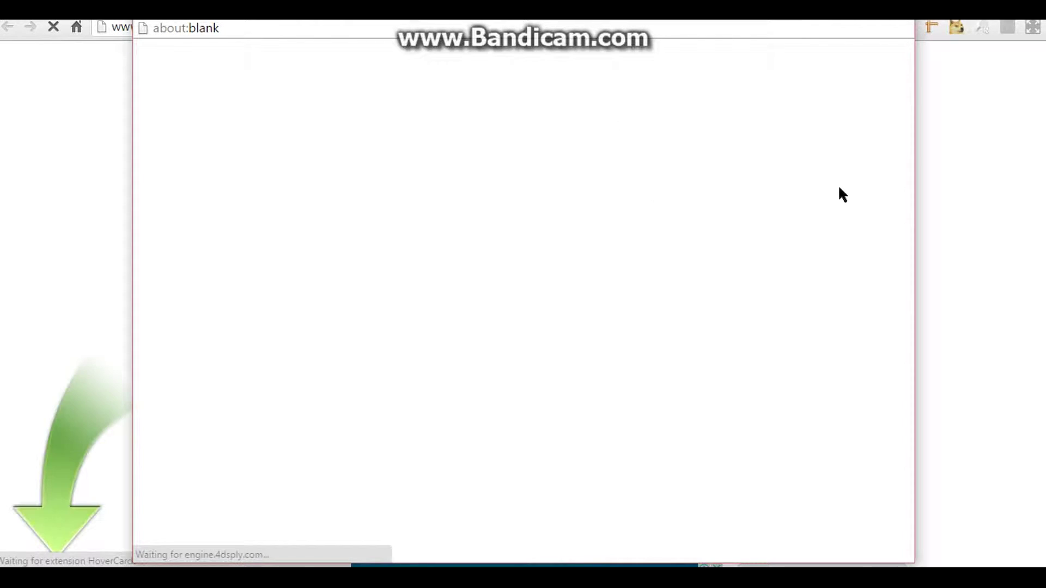
pyautogui.click(978, 230)
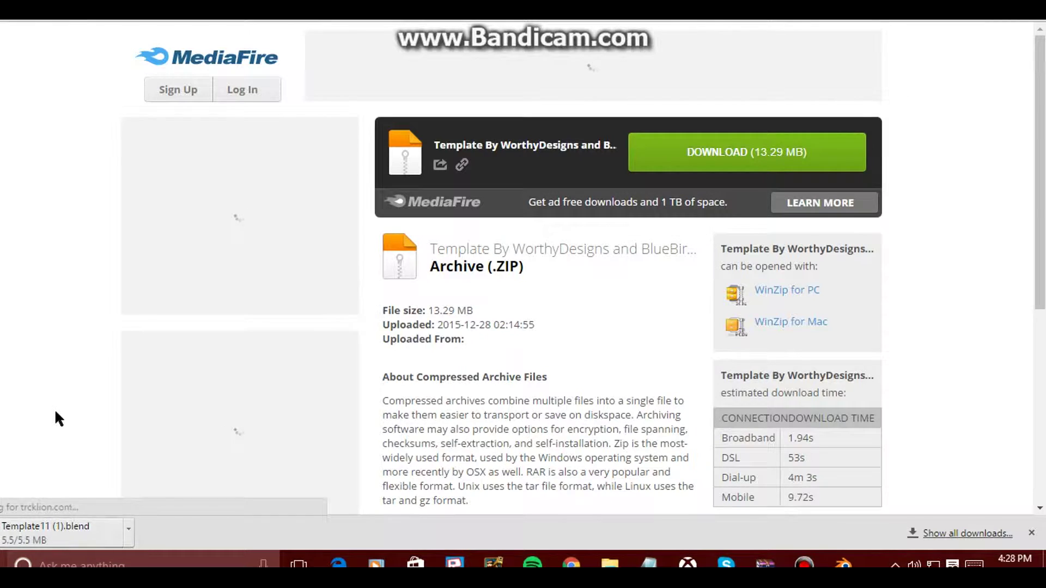
pyautogui.rightClick(79, 536)
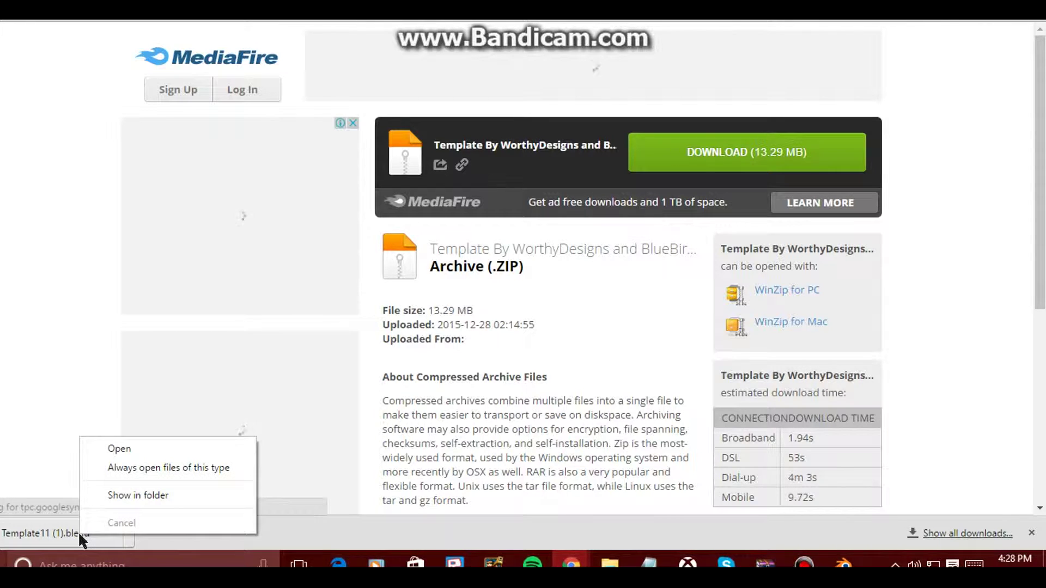
pyautogui.click(152, 449)
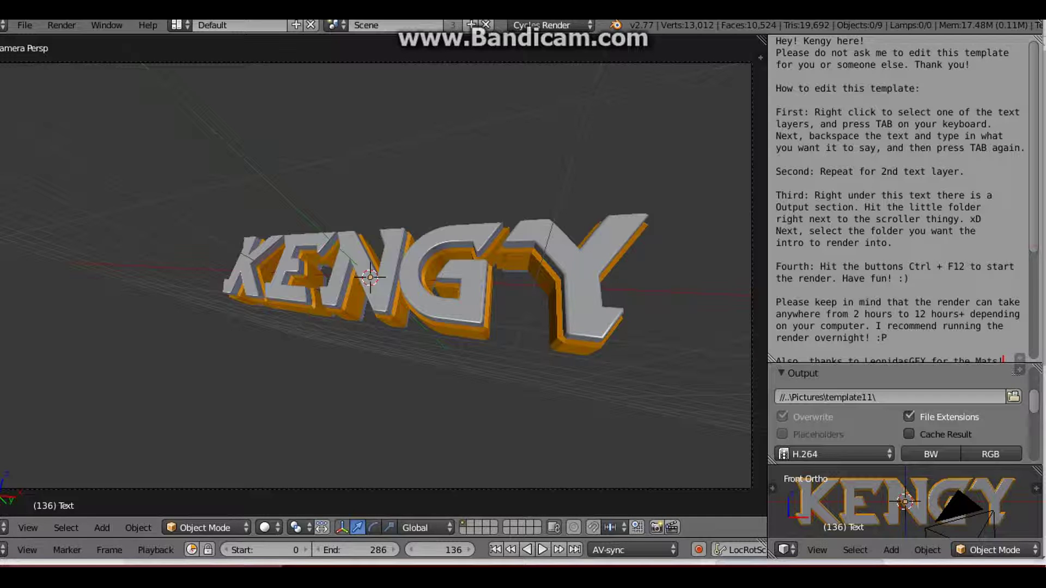
# Scroll through the template's editing instructions in the Text Editor.
pyautogui.scroll(-2, 899, 196)
pyautogui.scroll(2, 899, 196)
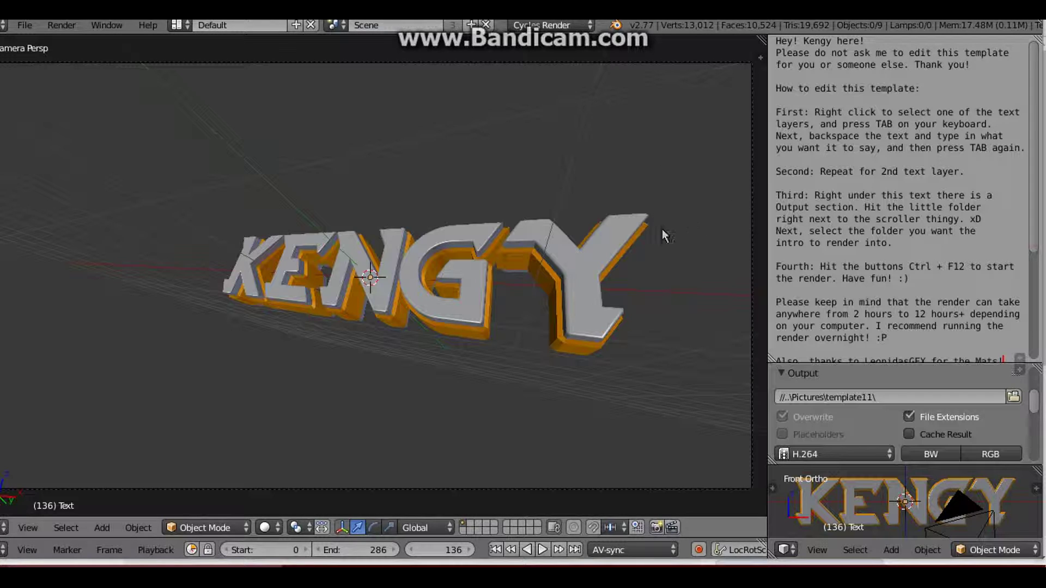
pyautogui.rightClick(598, 265)
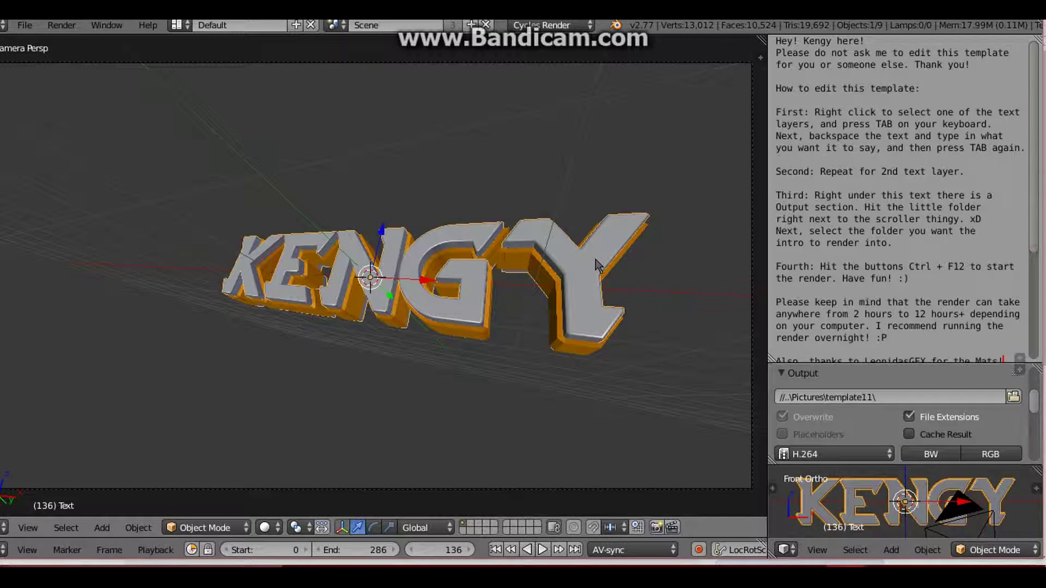
pyautogui.rightClick(586, 288)
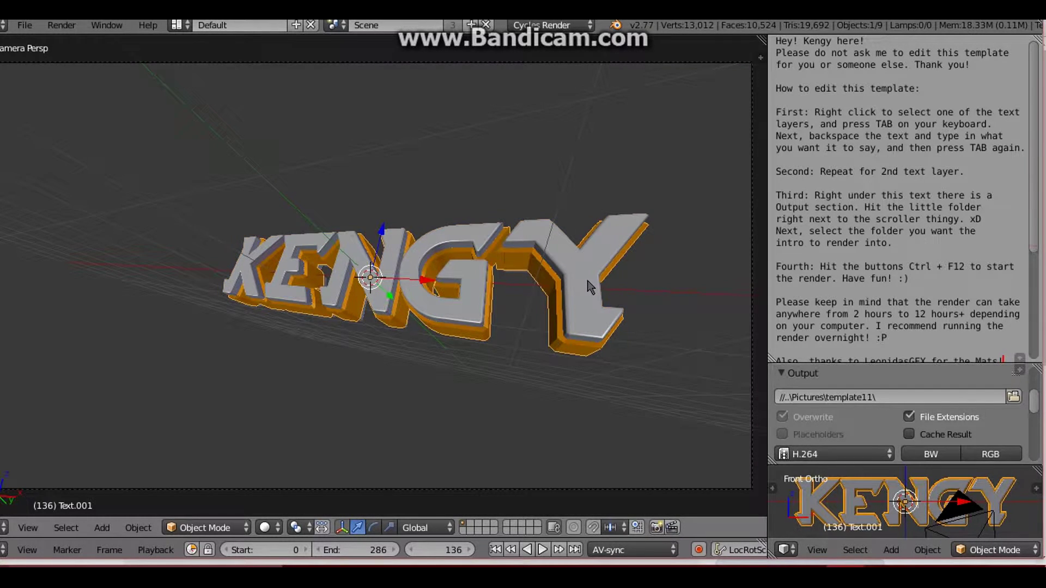
pyautogui.rightClick(557, 332)
pyautogui.rightClick(564, 321)
pyautogui.rightClick(574, 302)
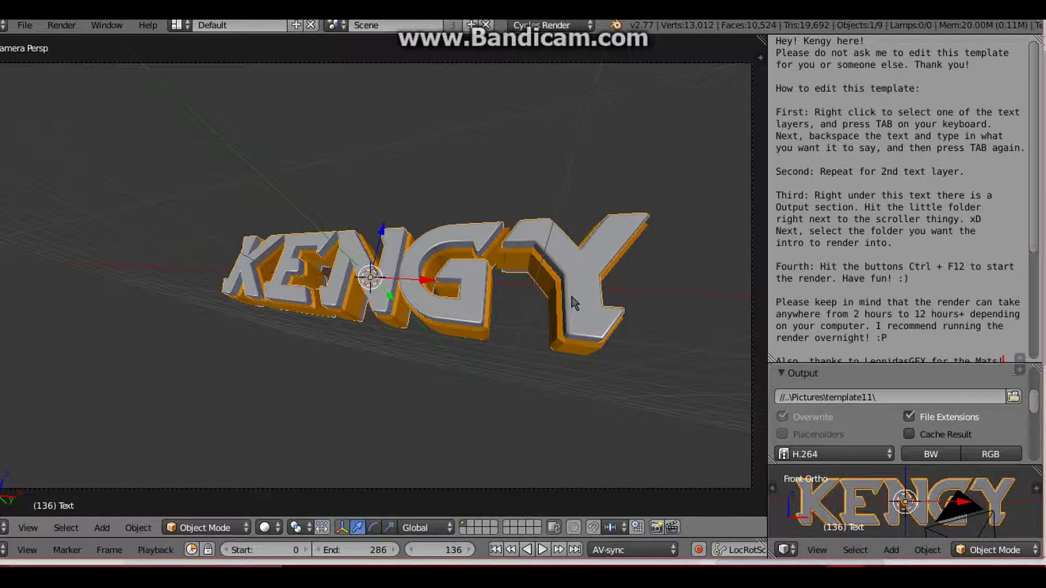
pyautogui.click(571, 296)
pyautogui.rightClick(580, 273)
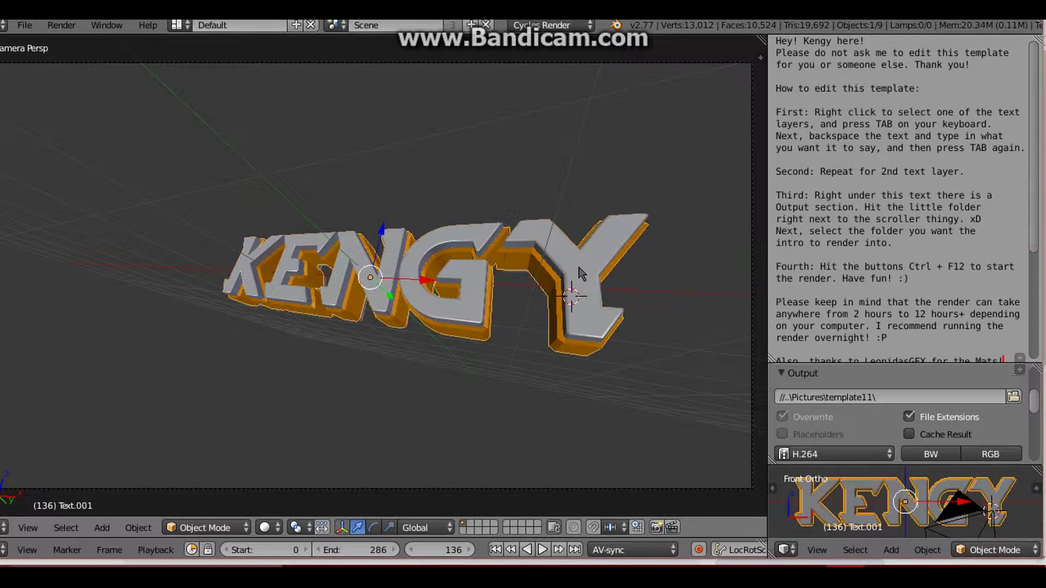
pyautogui.rightClick(580, 273)
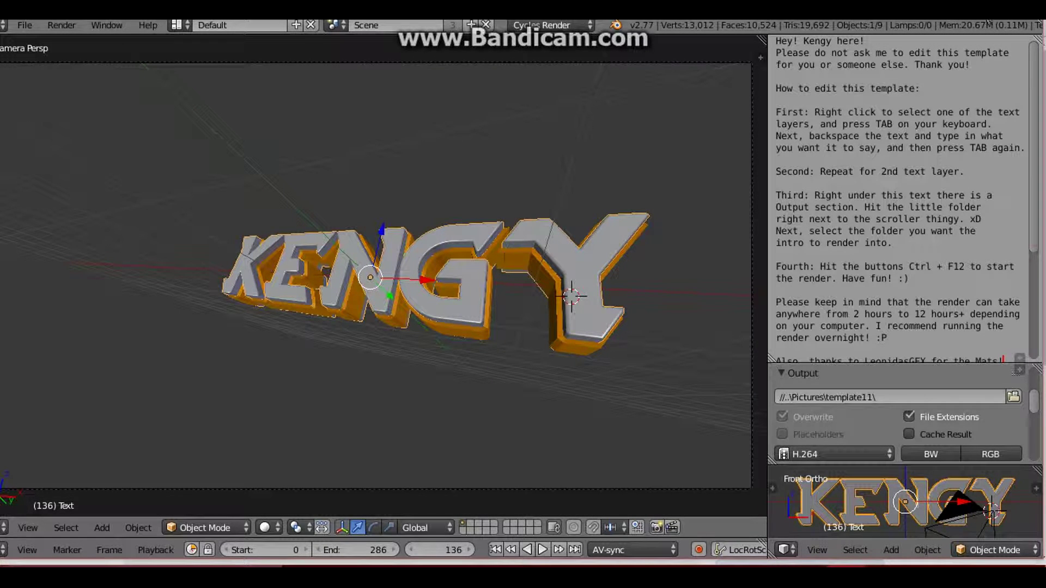
pyautogui.rightClick(602, 256)
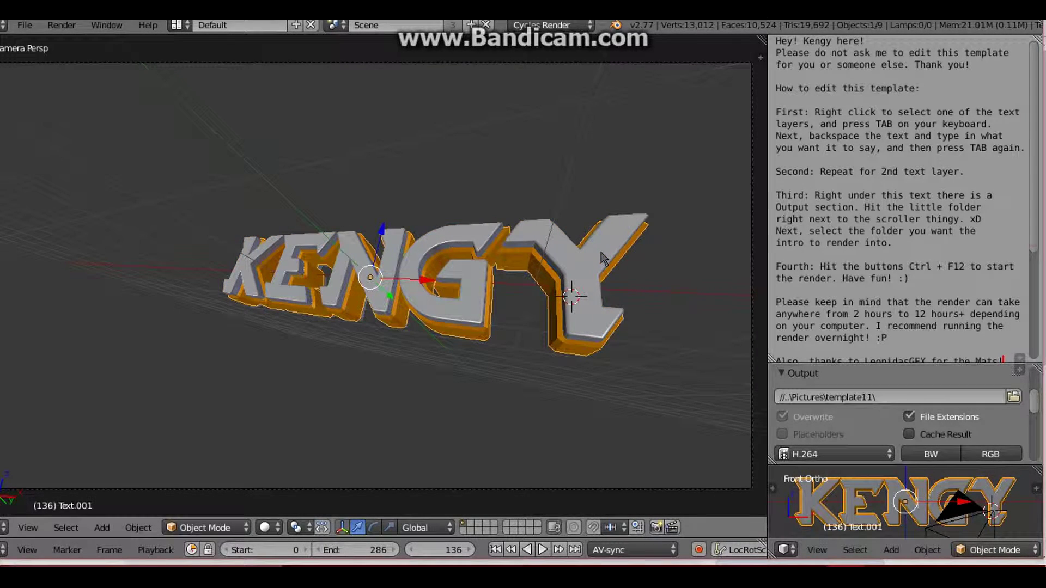
pyautogui.rightClick(601, 256)
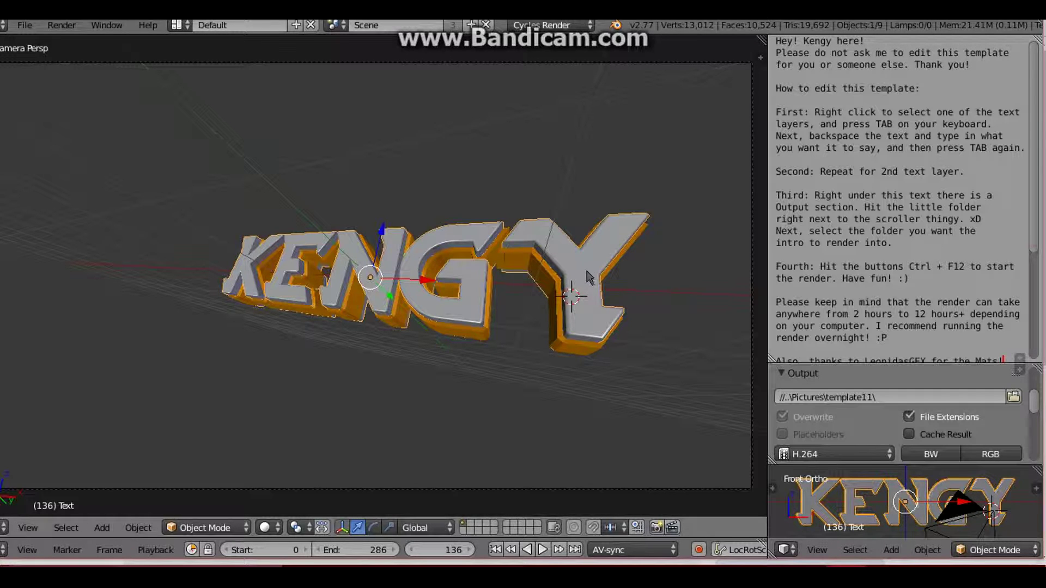
pyautogui.press('Tab')
# Replace KENGY with MUD on the grey front text layer and leave Edit Mode.
pyautogui.press('BackSpace')
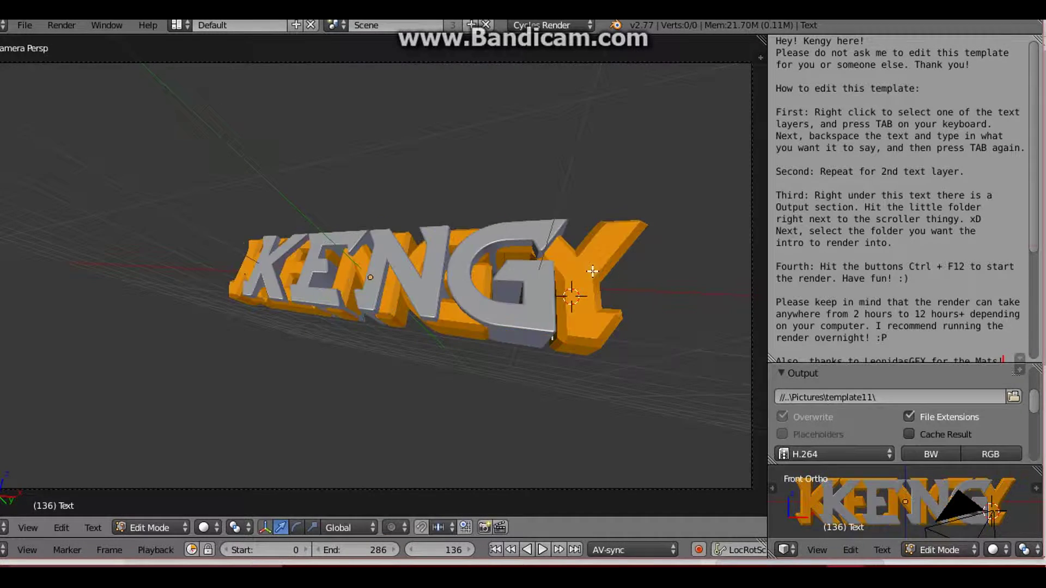
pyautogui.press('BackSpace')
pyautogui.press('BackSpace')
pyautogui.press('BackSpace')
pyautogui.press('BackSpace')
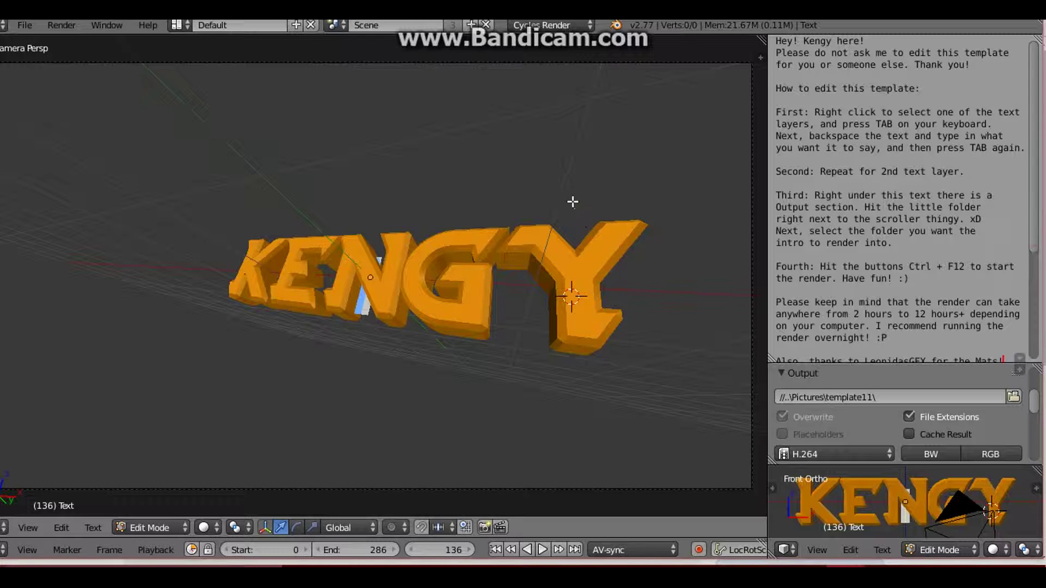
pyautogui.write('MU')
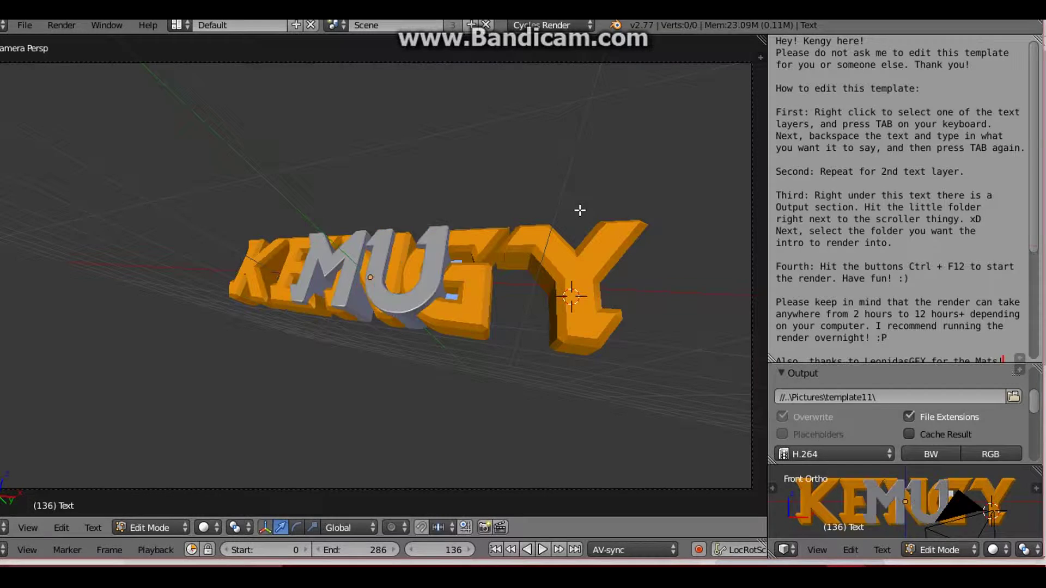
pyautogui.write('D')
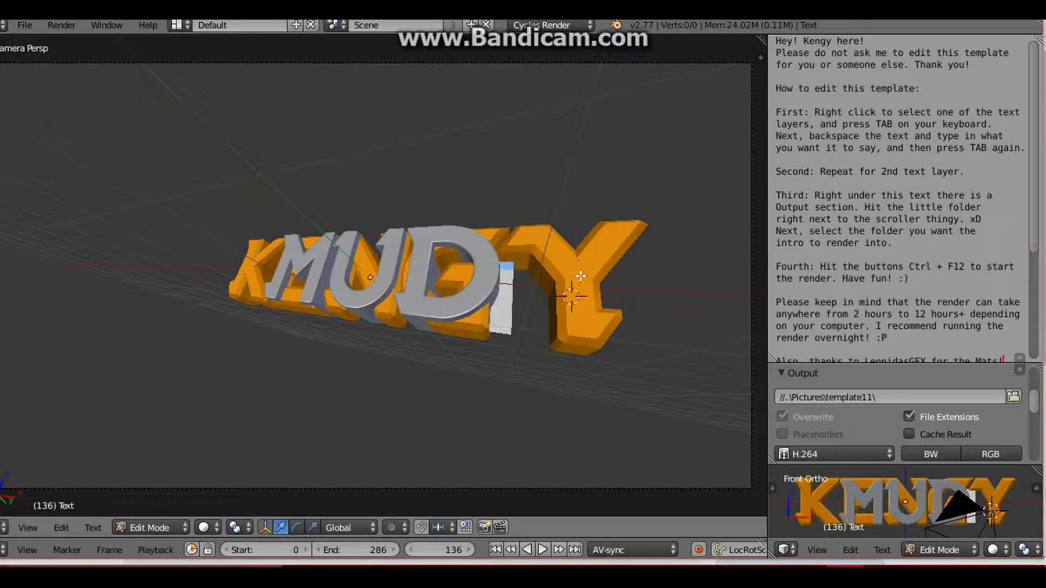
pyautogui.click(469, 287)
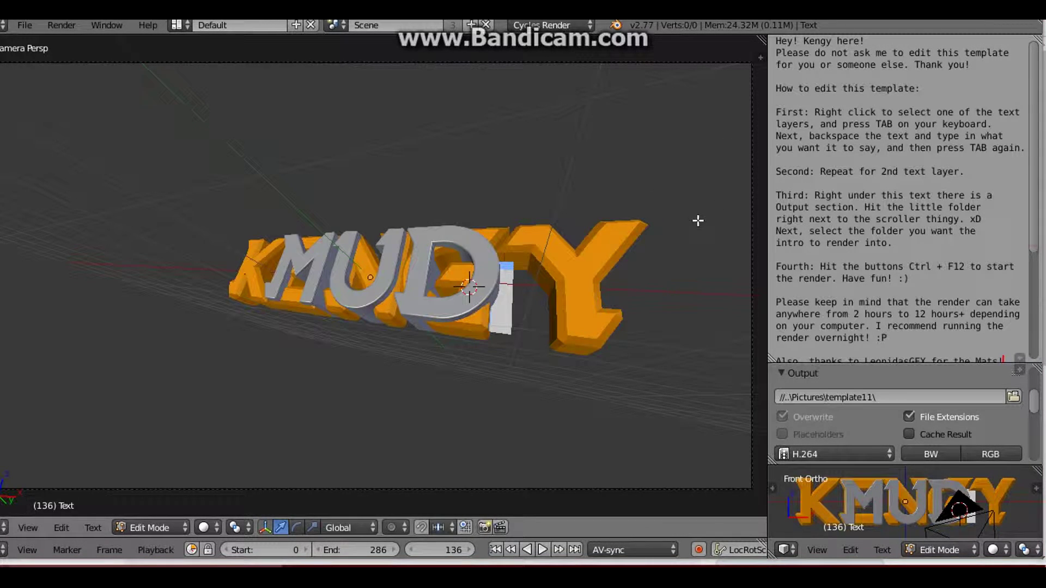
pyautogui.click(612, 192)
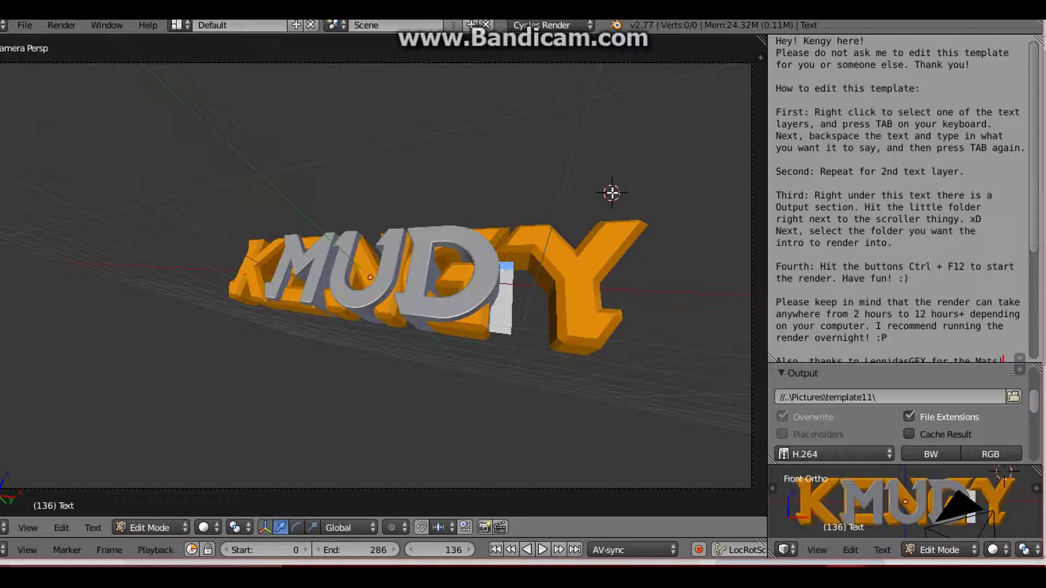
pyautogui.press('Tab')
# Select the orange Text.001 layer and delete its trailing characters in Edit Mode.
pyautogui.rightClick(581, 285)
pyautogui.press('Tab')
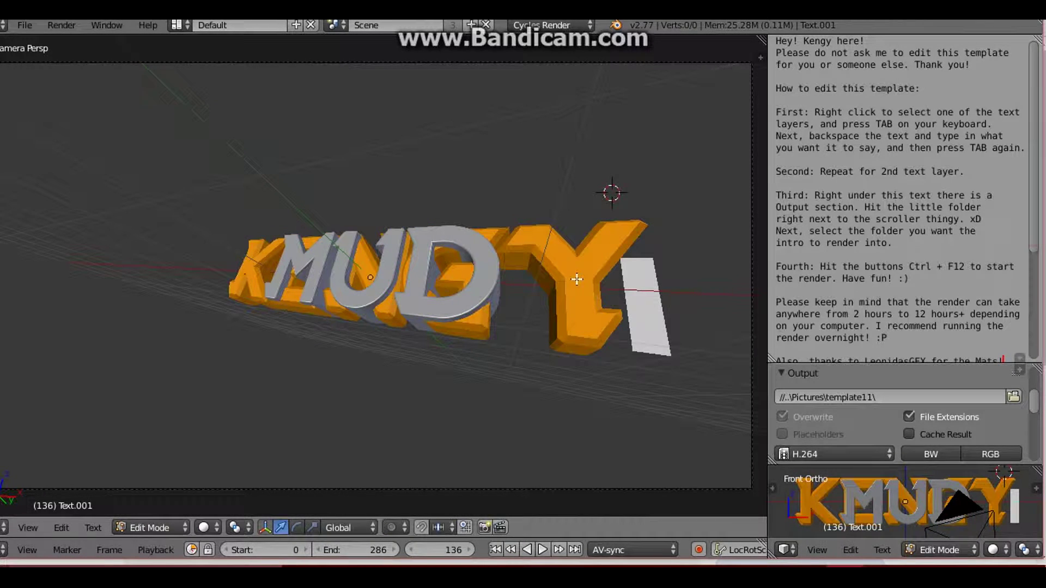
pyautogui.press('BackSpace')
pyautogui.press('BackSpace')
pyautogui.press('BackSpace')
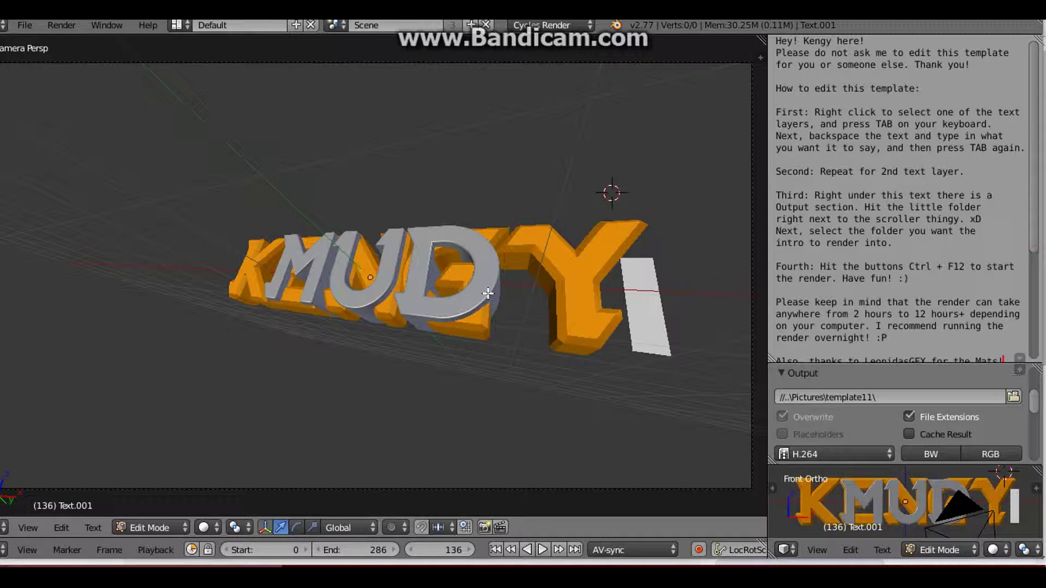
pyautogui.press('BackSpace')
pyautogui.press('Tab')
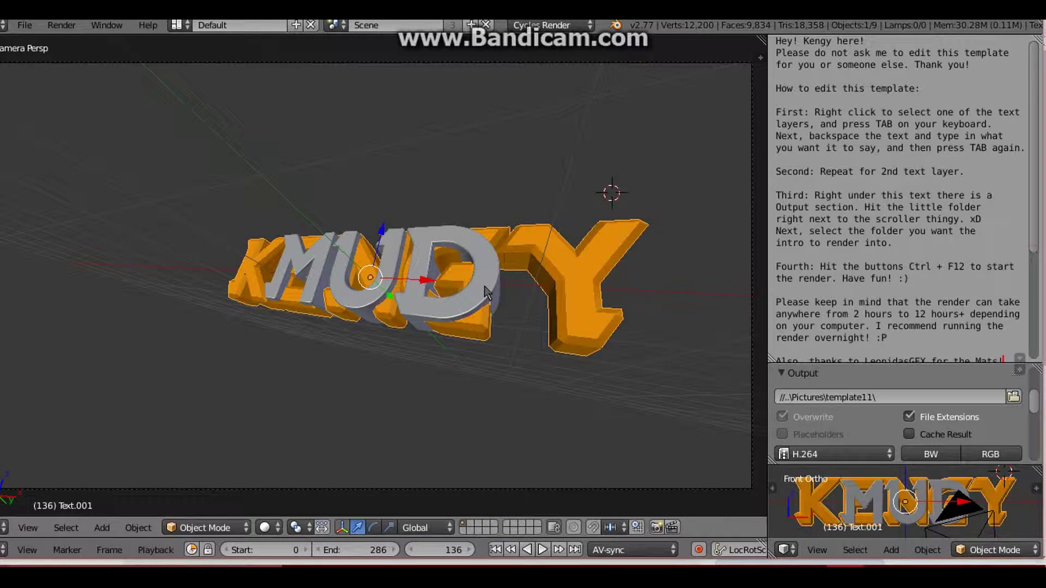
# Select the grey Text layer and briefly check its letters in Edit Mode.
pyautogui.rightClick(467, 297)
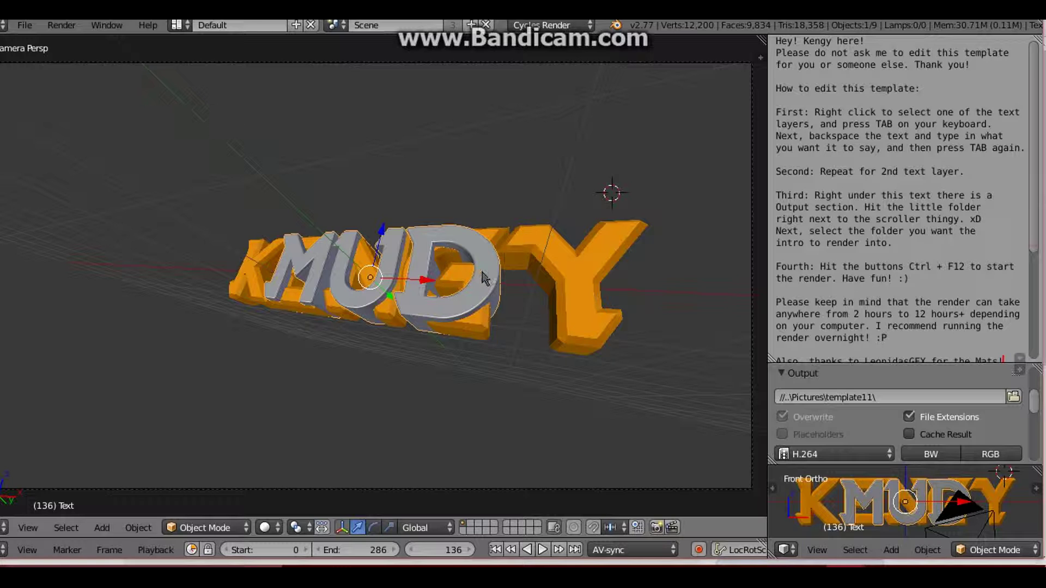
pyautogui.press('Tab')
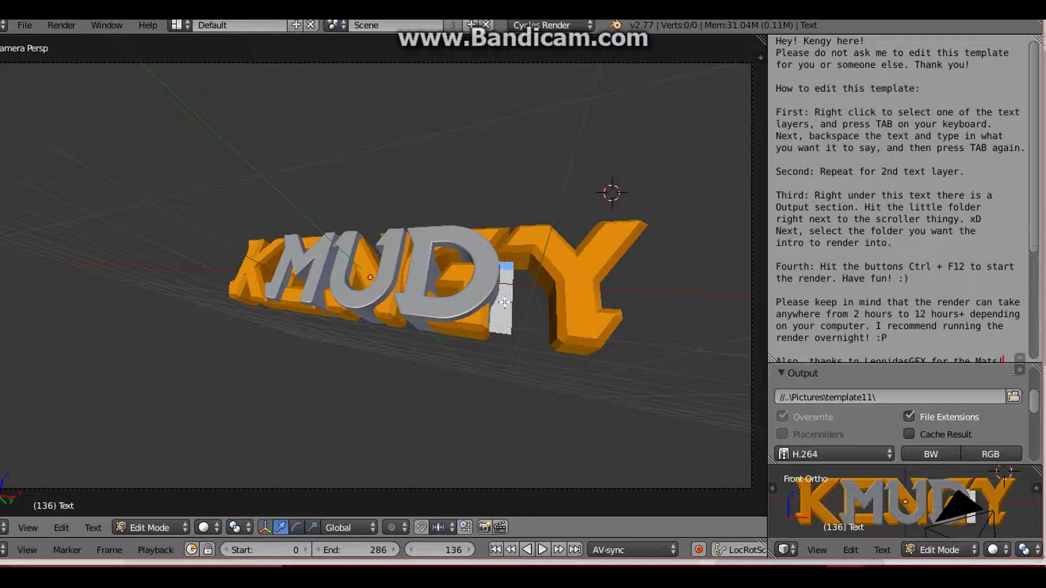
pyautogui.press('Tab')
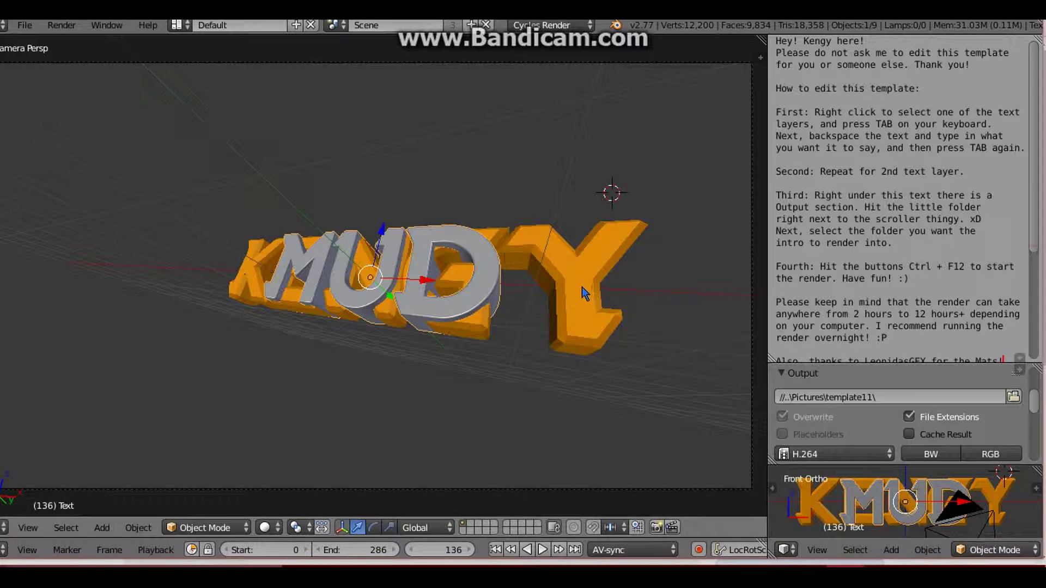
# Erase the orange Text.001 letters and type MUD to match the front layer.
pyautogui.rightClick(586, 308)
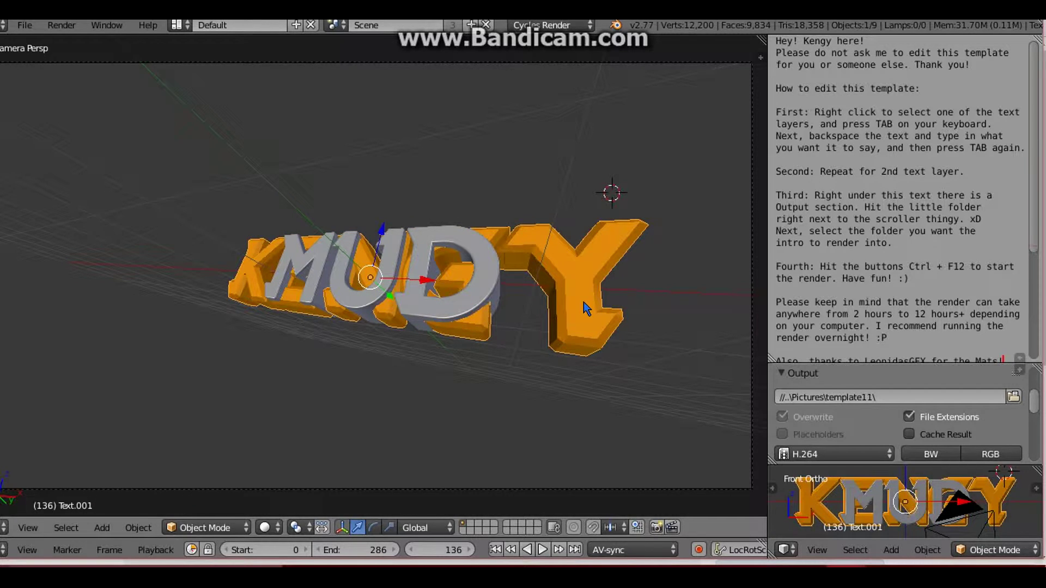
pyautogui.press('Tab')
pyautogui.press('BackSpace')
pyautogui.press('BackSpace')
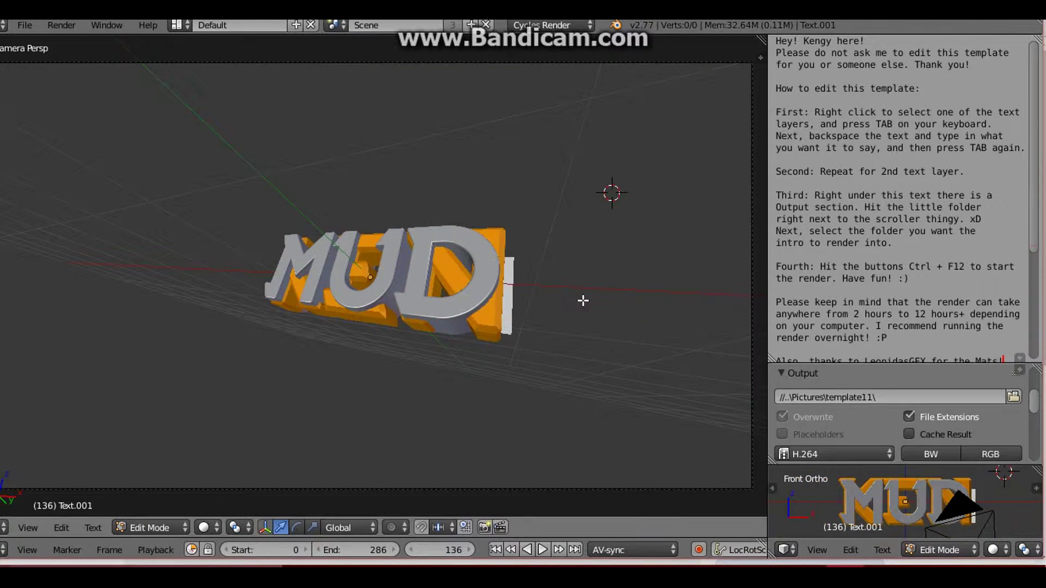
pyautogui.press('BackSpace')
pyautogui.press('BackSpace')
pyautogui.press('BackSpace')
pyautogui.write('MU')
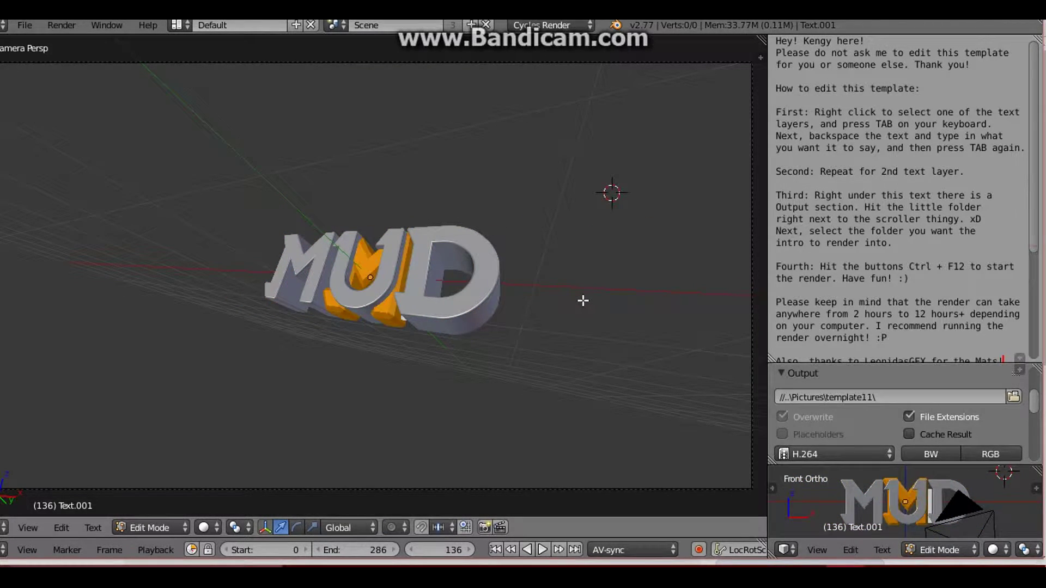
pyautogui.write('D')
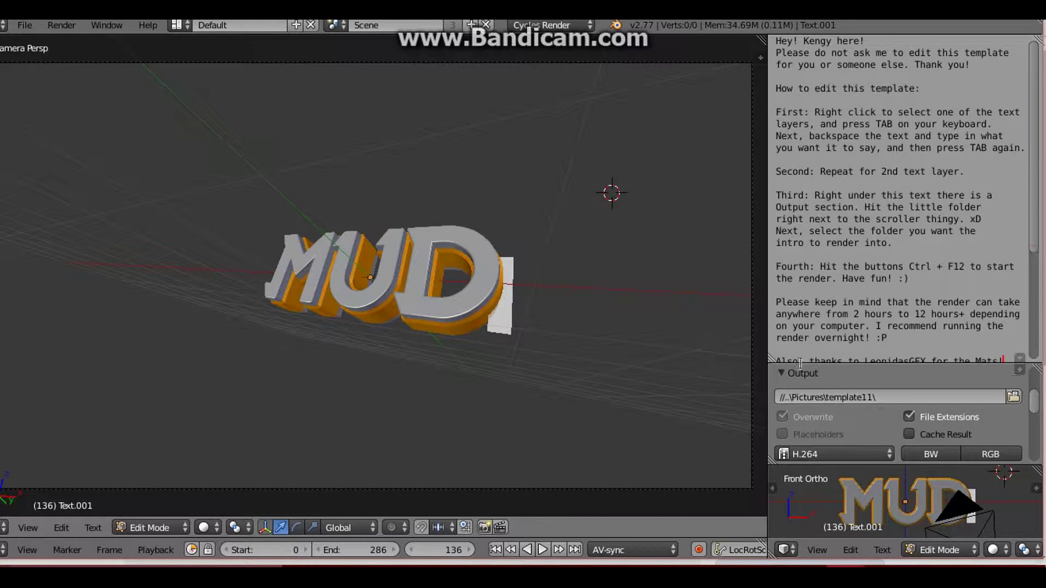
# Open the render output folder browser, then briefly switch to the HAM render window and back.
pyautogui.click(1014, 397)
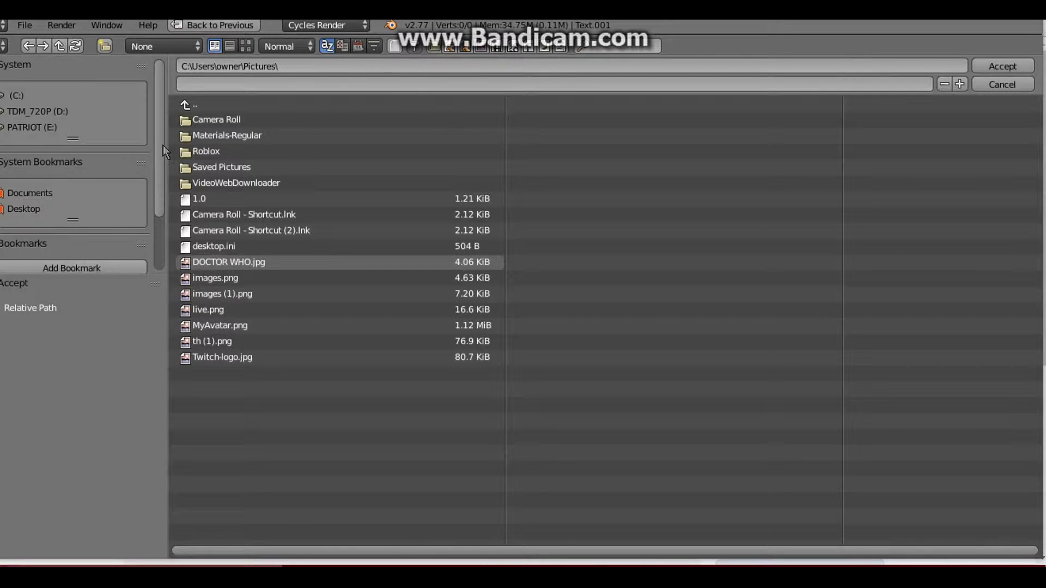
pyautogui.press('super')
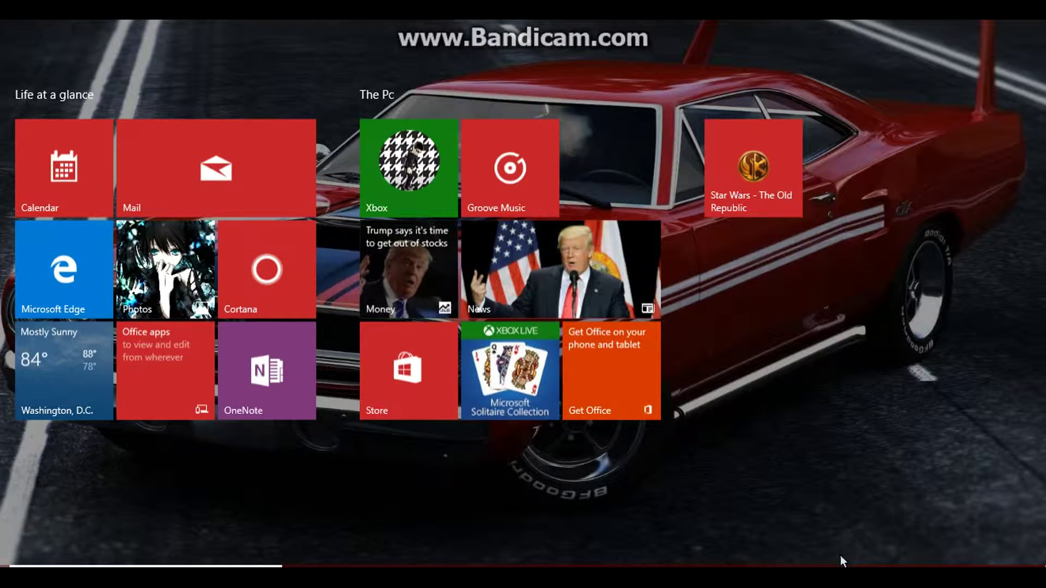
pyautogui.click(844, 556)
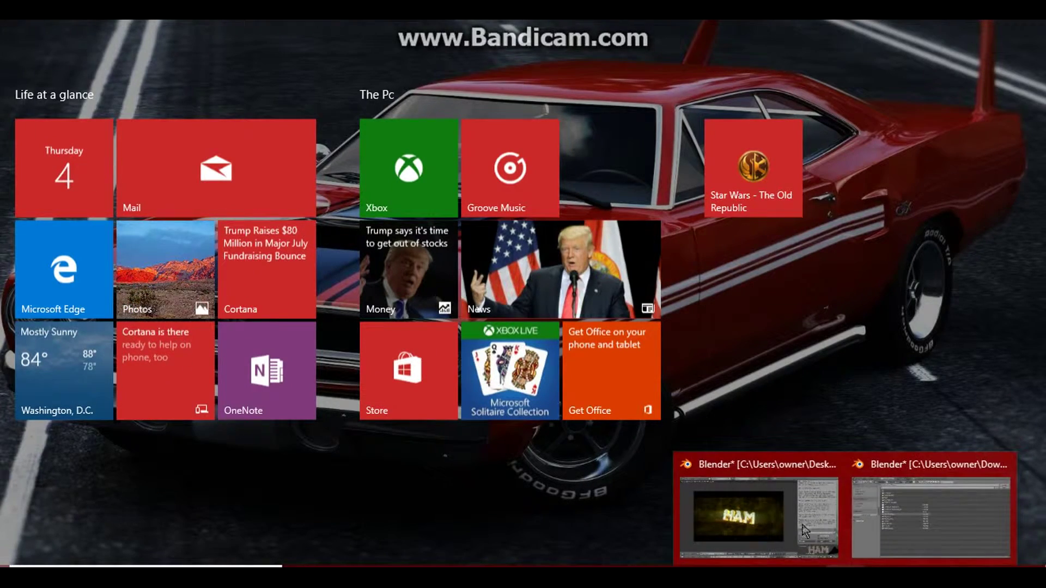
pyautogui.click(766, 501)
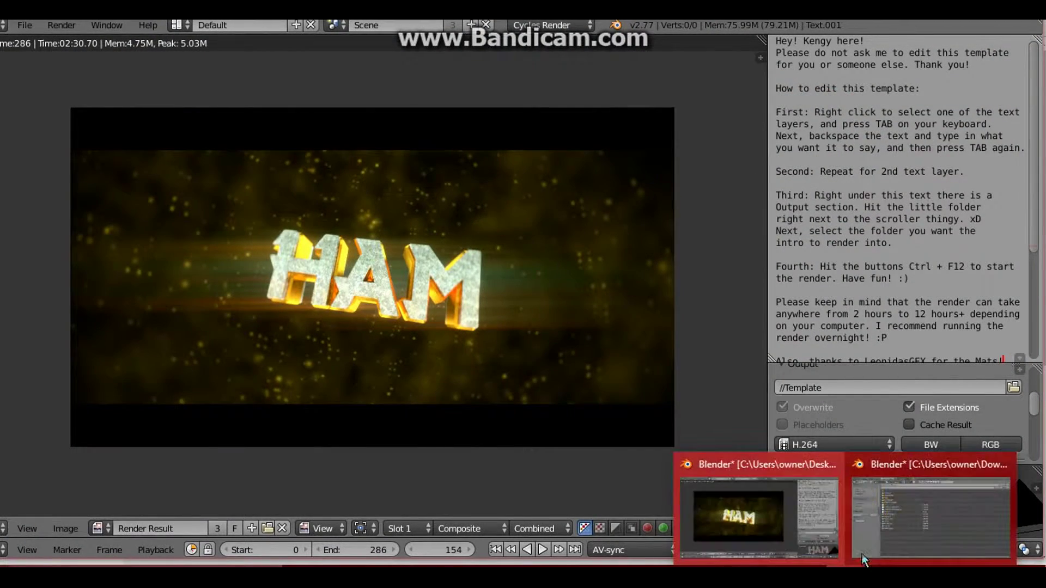
pyautogui.click(903, 516)
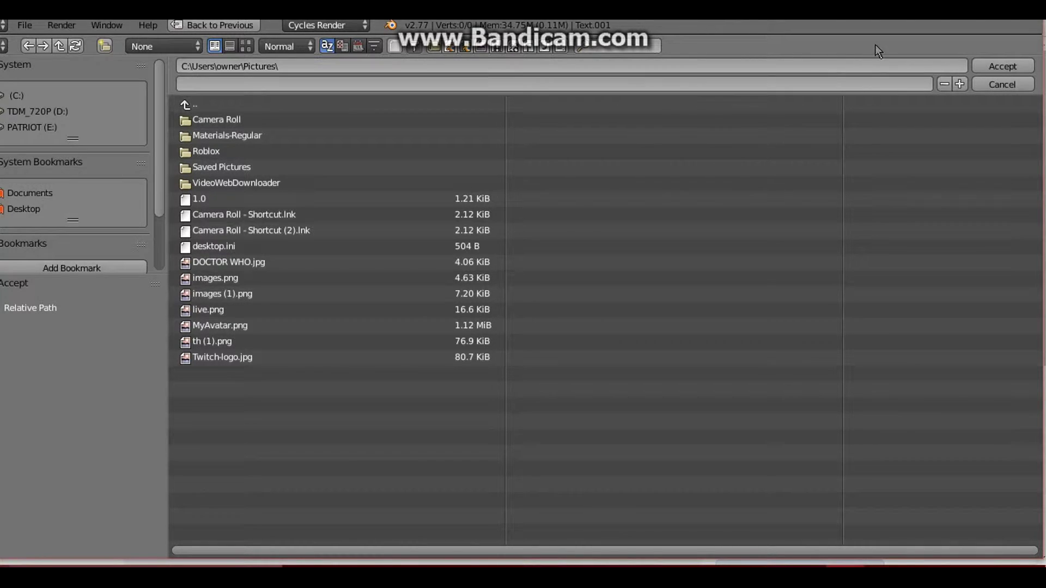
# Exit the Output panel's file browser back to the viewport showing the MUD title text.
pyautogui.click(995, 85)
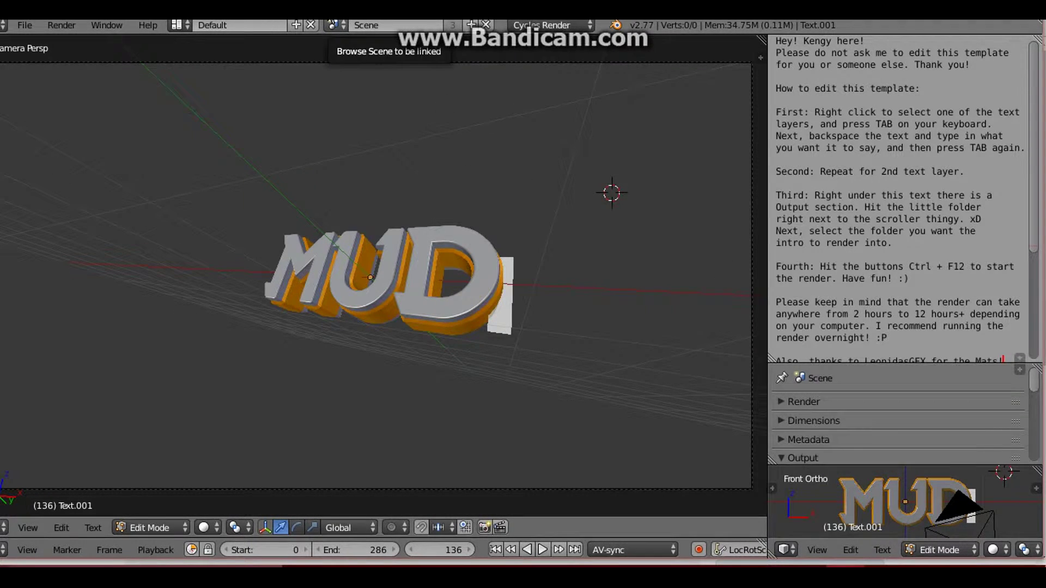
pyautogui.click(641, 211)
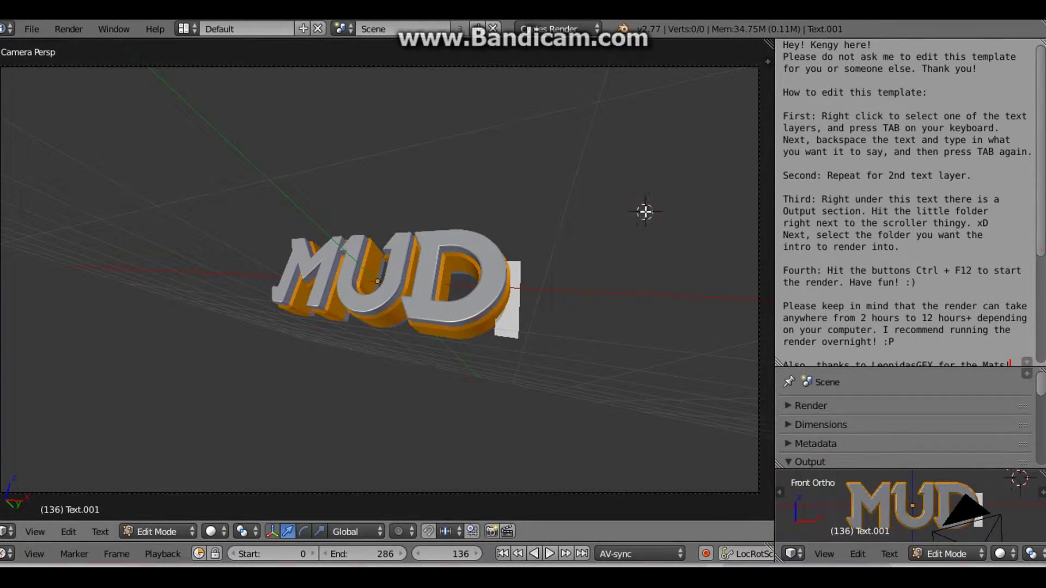